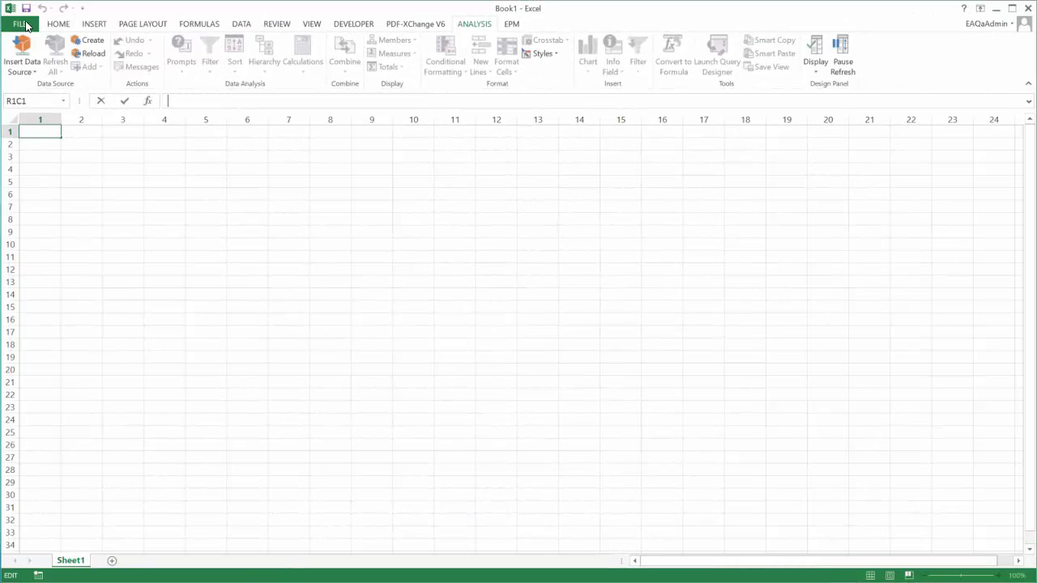
# Step: Create a new Analysis user interface profile named "Sales Planner profile" from the Standard Profile
pyautogui.click(26, 25)
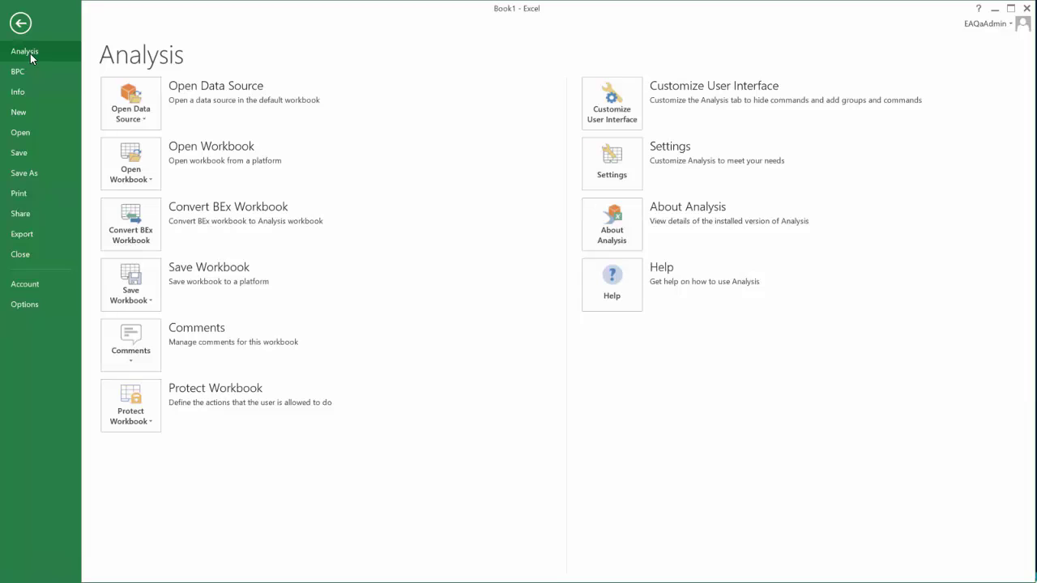
pyautogui.click(622, 117)
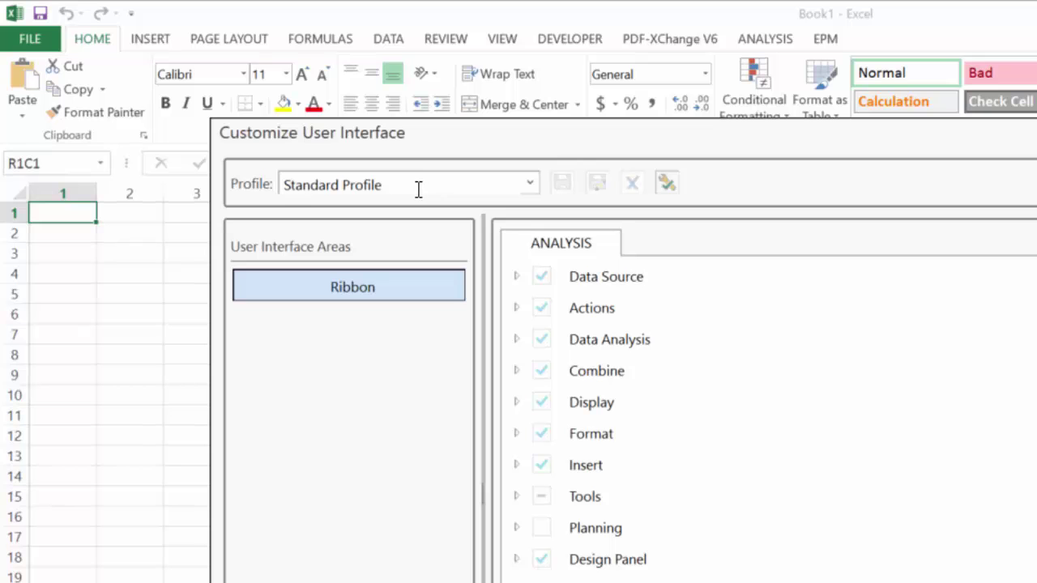
pyautogui.click(390, 182)
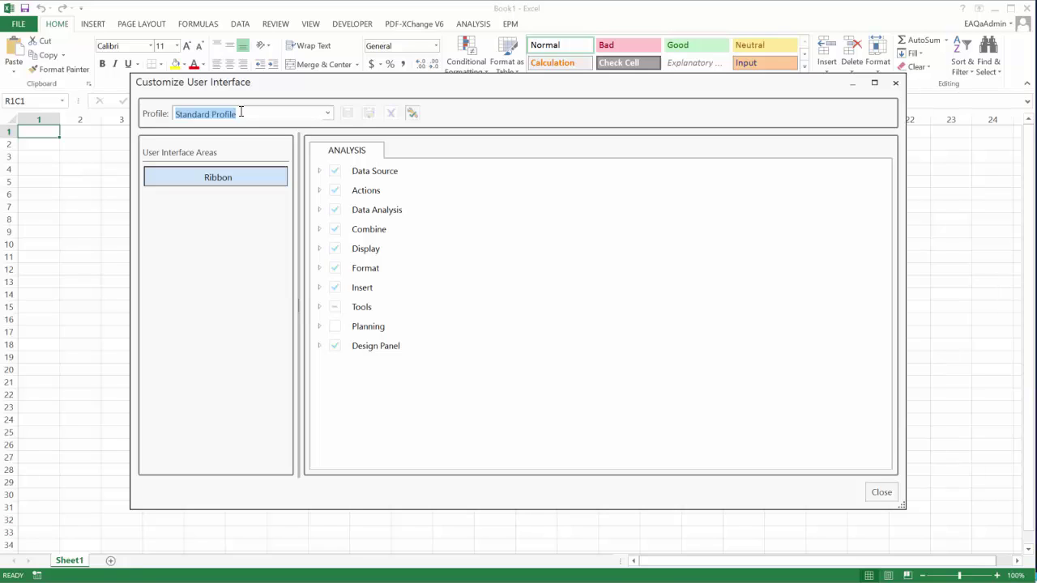
pyautogui.write('Sales Planner')
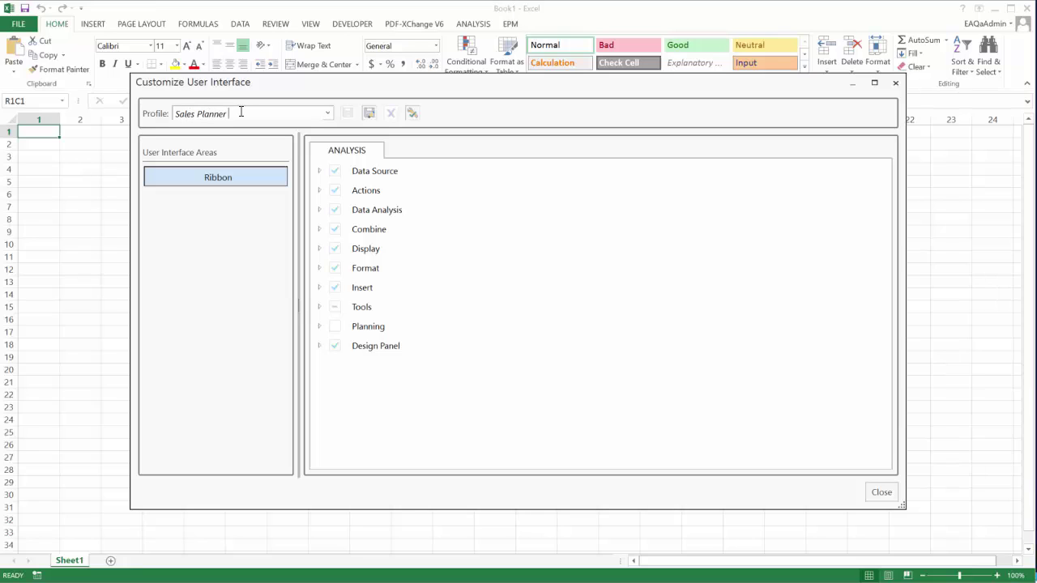
pyautogui.write(' profile')
pyautogui.click(368, 114)
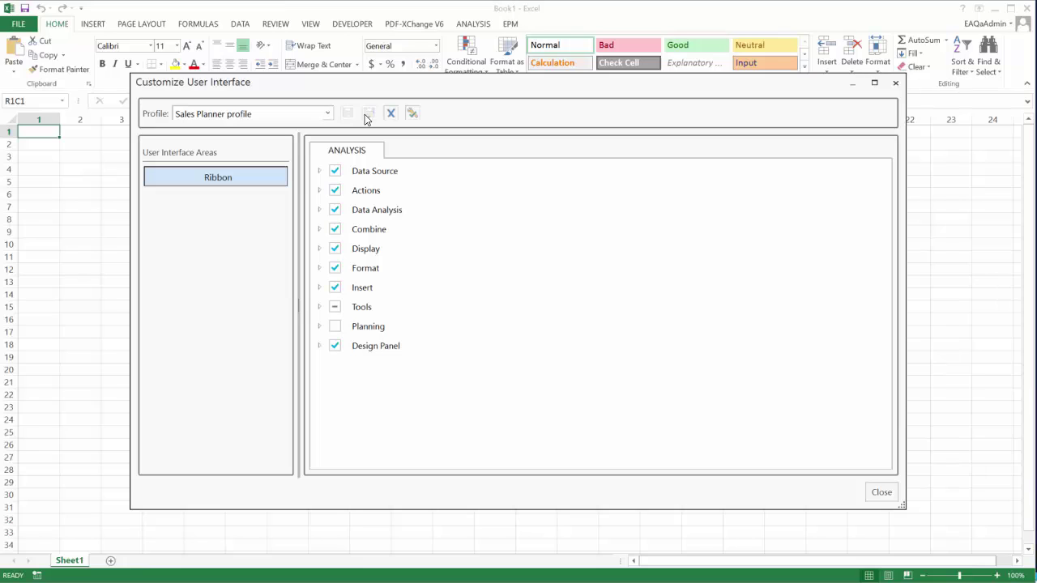
# Step: Hide the Create, Reload and Add commands in the profile's Data Source group
pyautogui.click(320, 171)
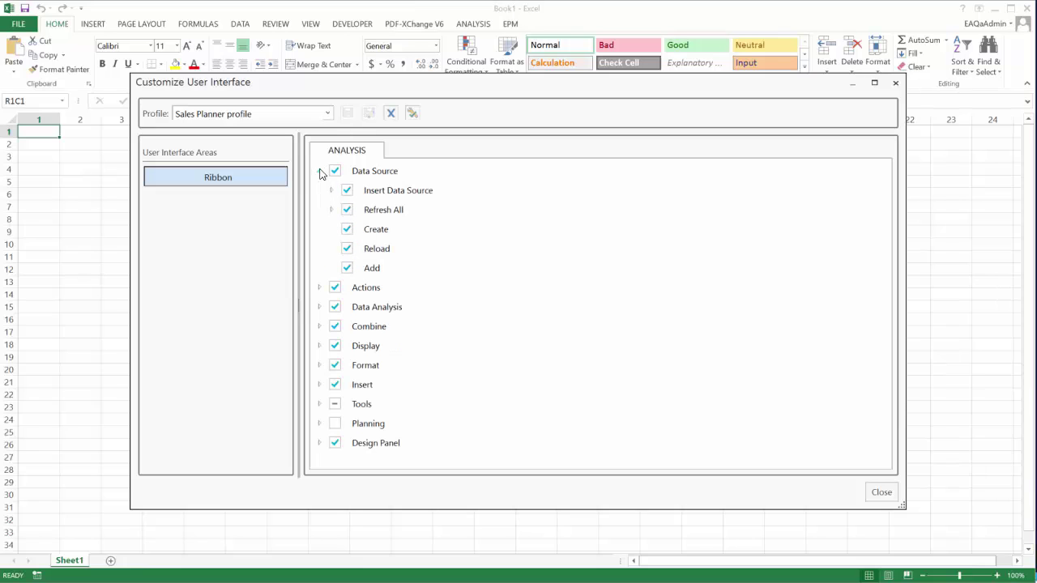
pyautogui.click(347, 230)
pyautogui.click(348, 249)
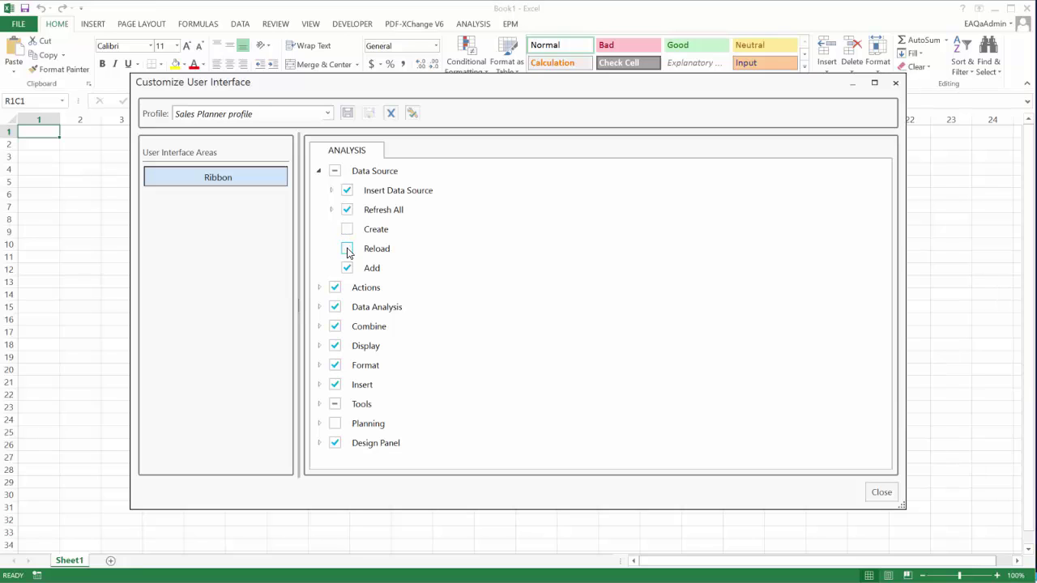
pyautogui.click(348, 269)
pyautogui.click(320, 171)
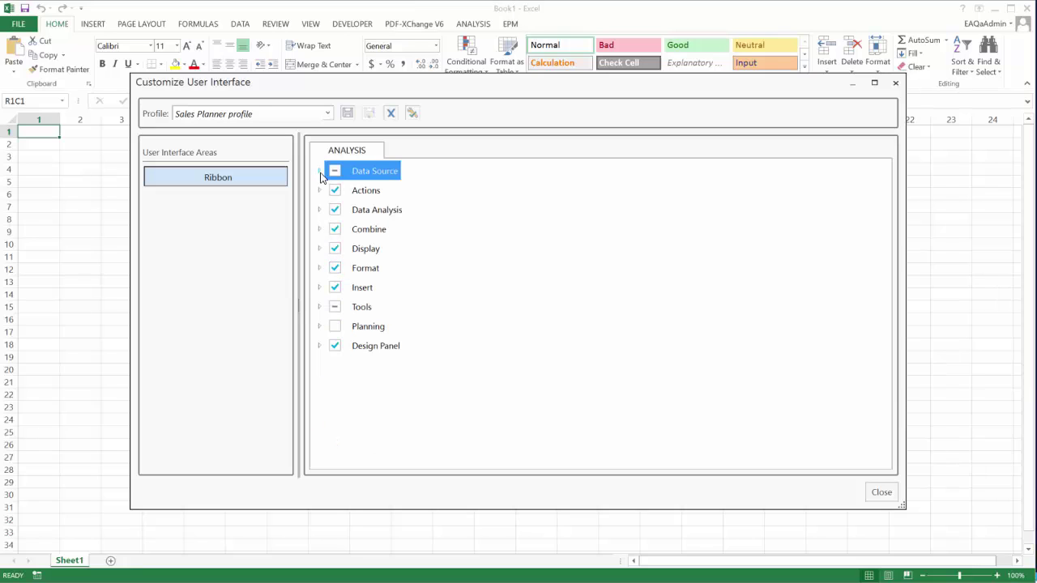
# Step: Hide the Filter, Sort and Calculations commands in the profile's Data Analysis group
pyautogui.click(320, 210)
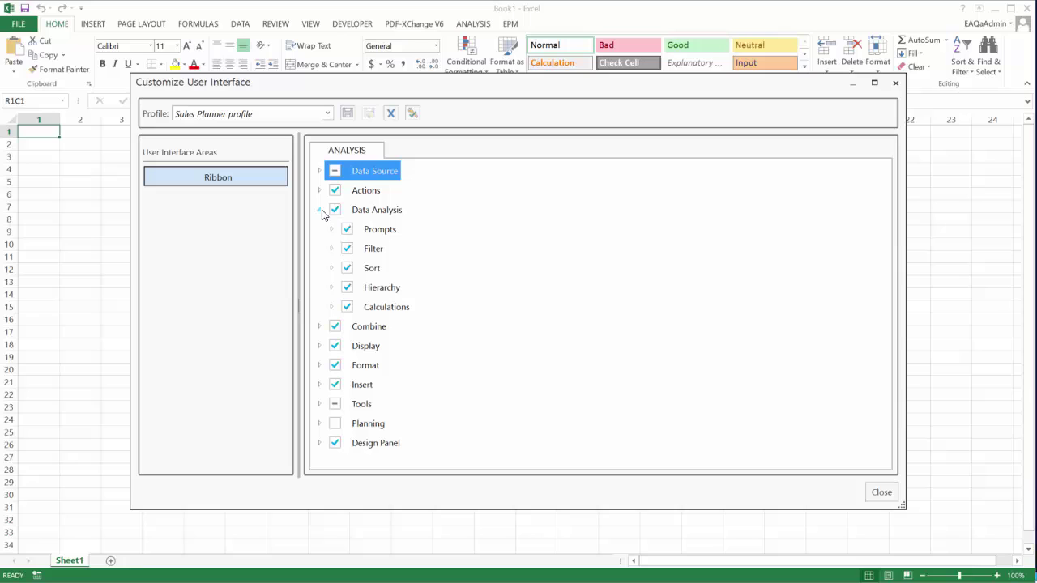
pyautogui.click(347, 249)
pyautogui.click(347, 268)
pyautogui.click(347, 307)
pyautogui.click(320, 211)
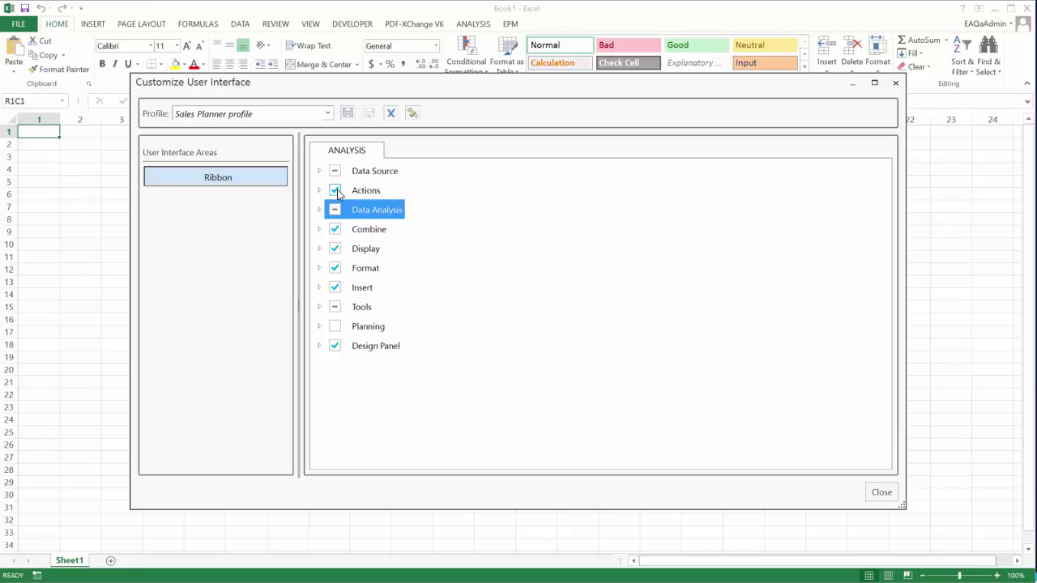
# Step: Hide the entire Actions, Combine, Display, Format, Insert and Tools groups from the Analysis ribbon
pyautogui.click(336, 230)
pyautogui.click(335, 250)
pyautogui.click(335, 269)
pyautogui.click(336, 288)
pyautogui.click(336, 308)
# Step: Add a custom ribbon group labelled "Budgeting" after the Design Panel group
pyautogui.click(356, 348)
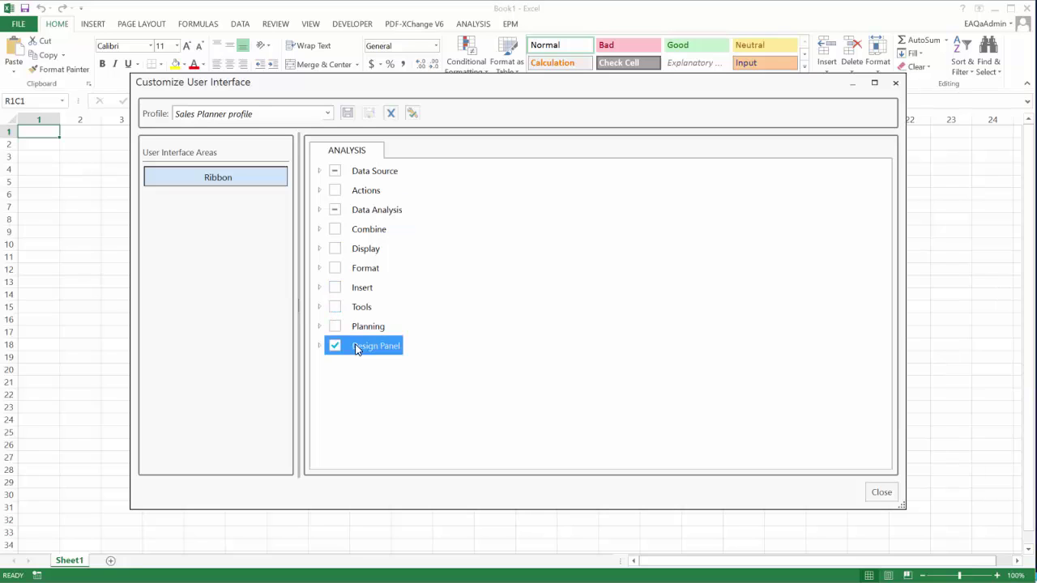
pyautogui.rightClick(356, 348)
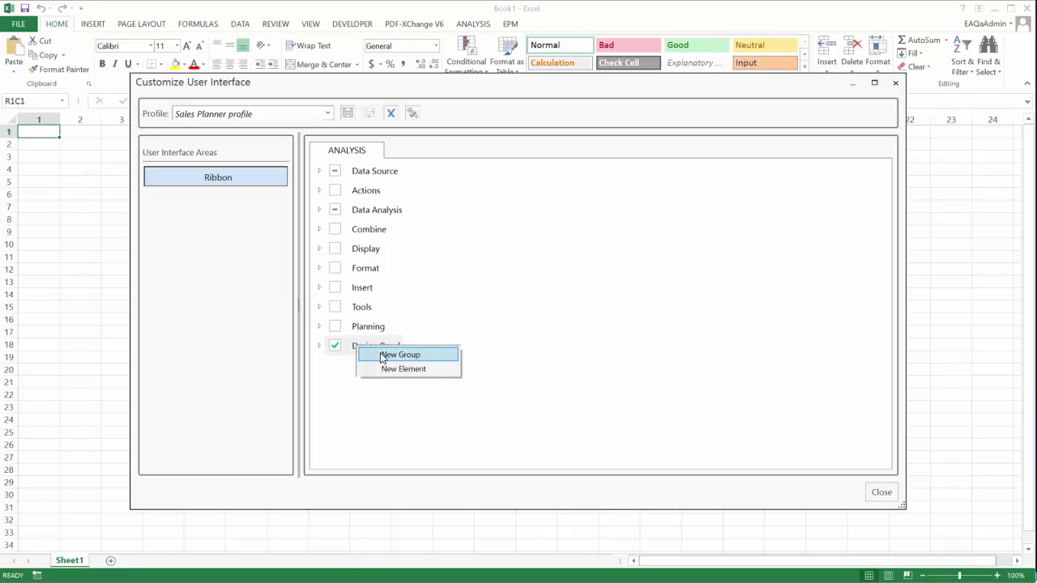
pyautogui.click(376, 355)
pyautogui.write('Budgeting')
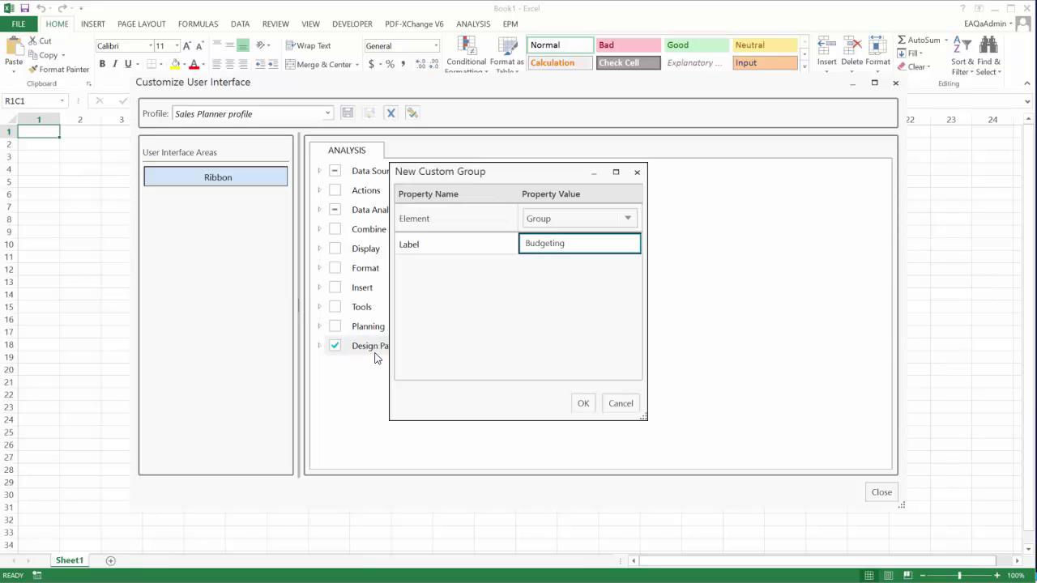
pyautogui.click(580, 405)
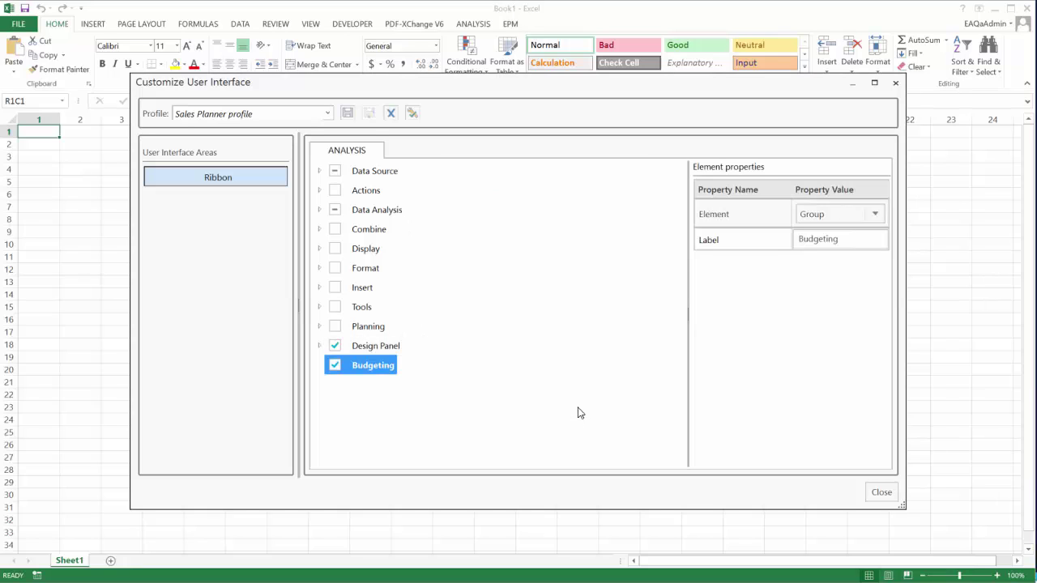
# Step: Start a new Split Button element in the Budgeting group and label it "Open Documents"
pyautogui.rightClick(368, 371)
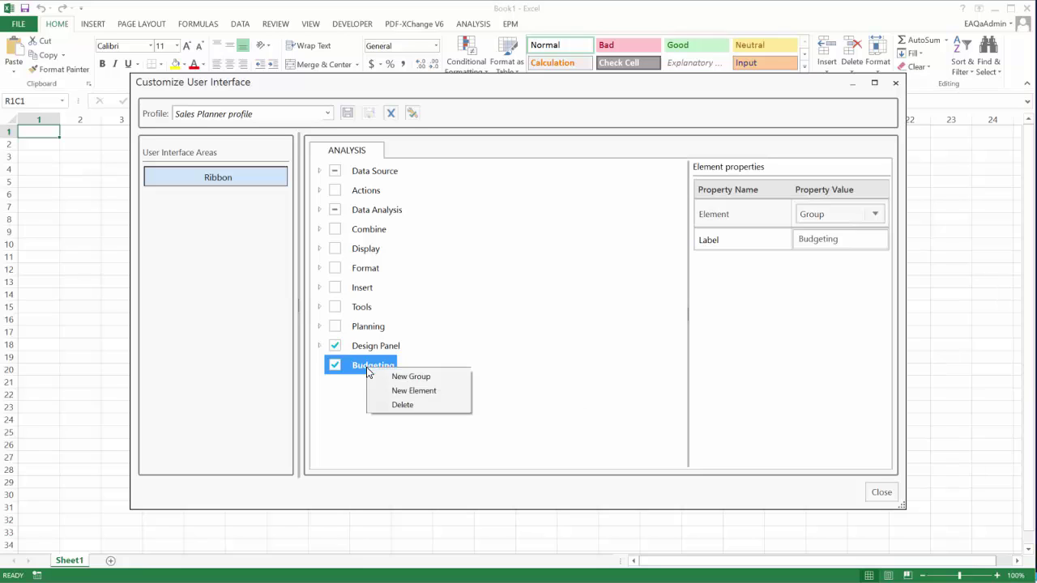
pyautogui.click(384, 394)
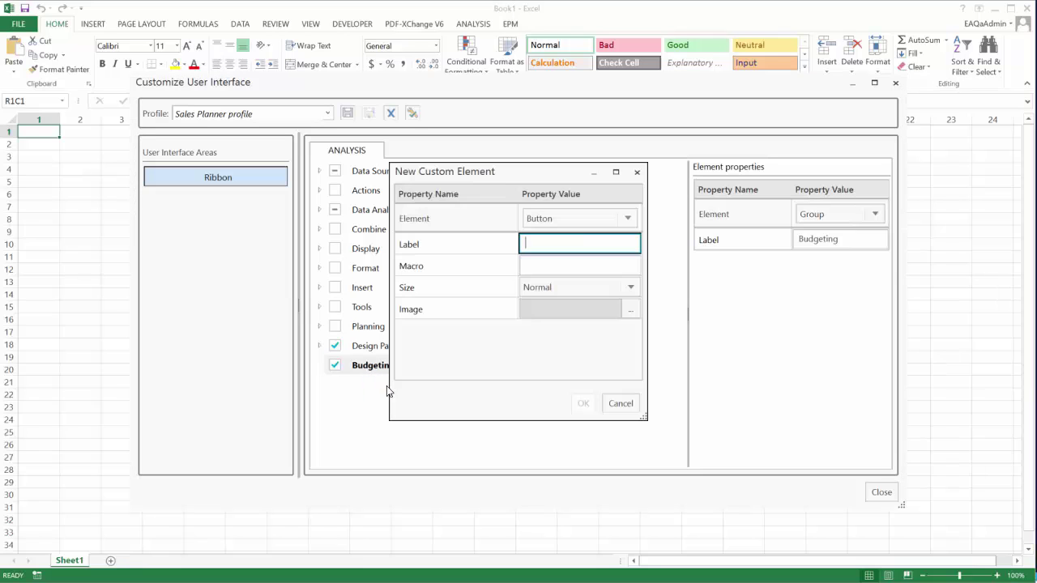
pyautogui.click(632, 223)
pyautogui.click(631, 223)
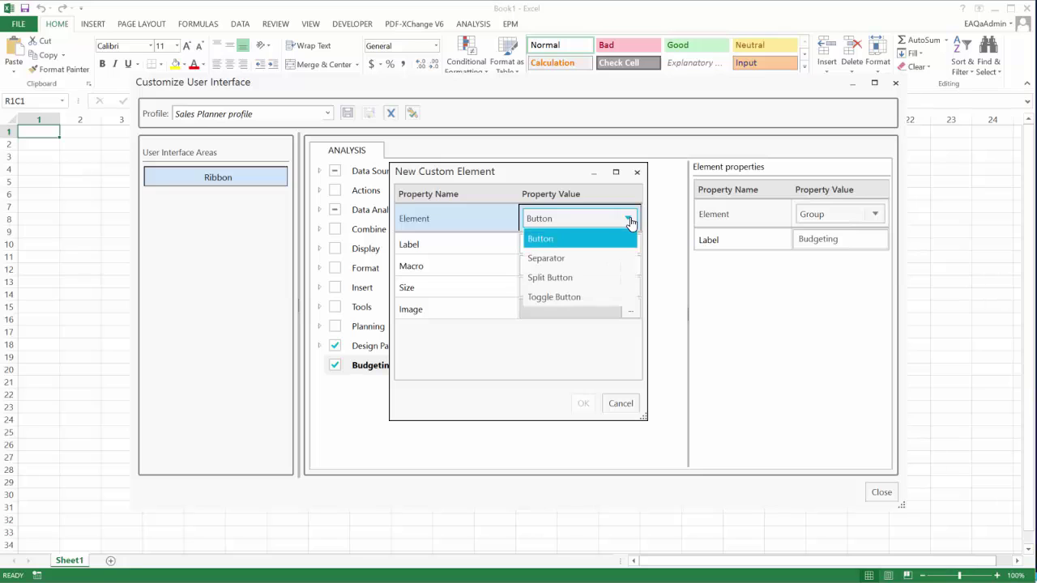
pyautogui.click(574, 279)
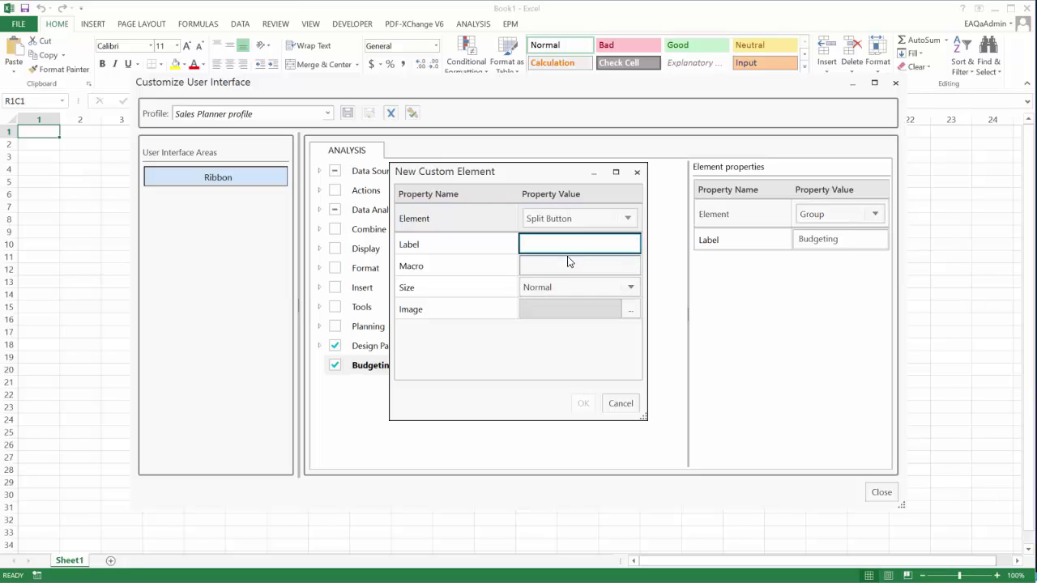
pyautogui.write('Open Documents')
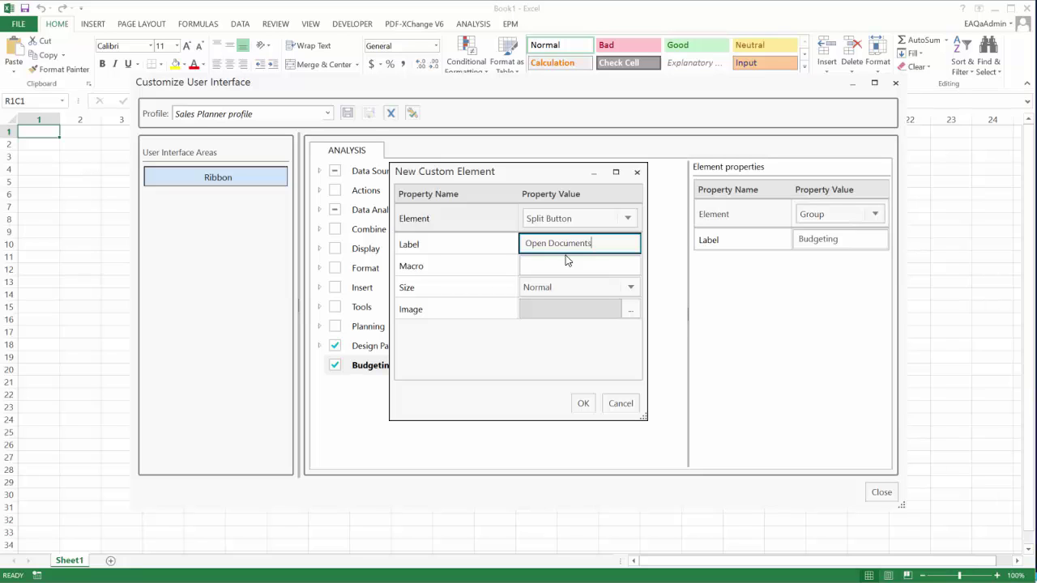
# Step: Give the Open Documents split button the macro functions.xlam!opendoc, size Large and the image DocFolder.png, and add it to the group
pyautogui.click(562, 265)
pyautogui.write('functio')
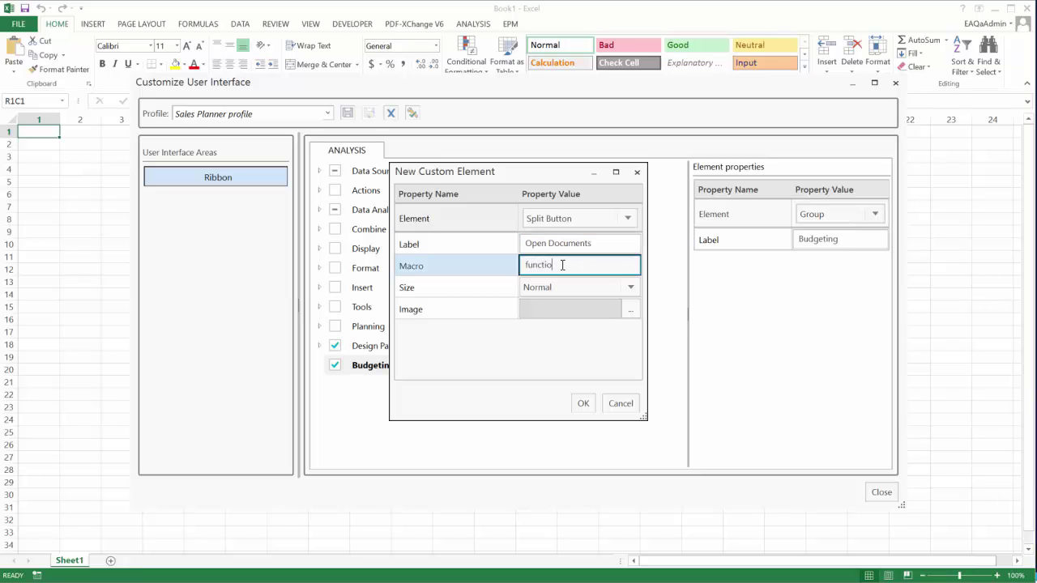
pyautogui.write('ns.xlam!opendoc')
pyautogui.click(627, 287)
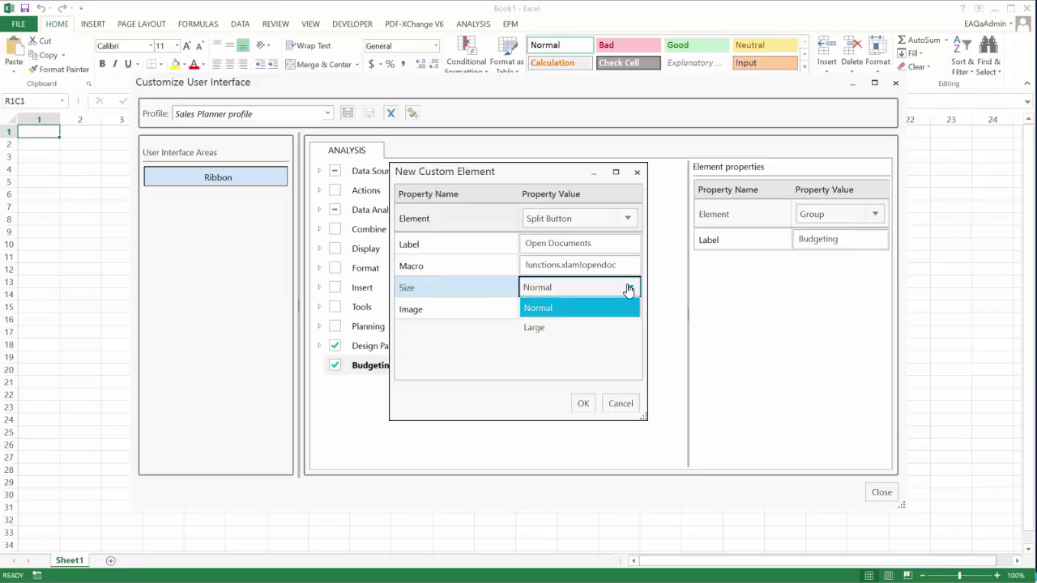
pyautogui.click(625, 328)
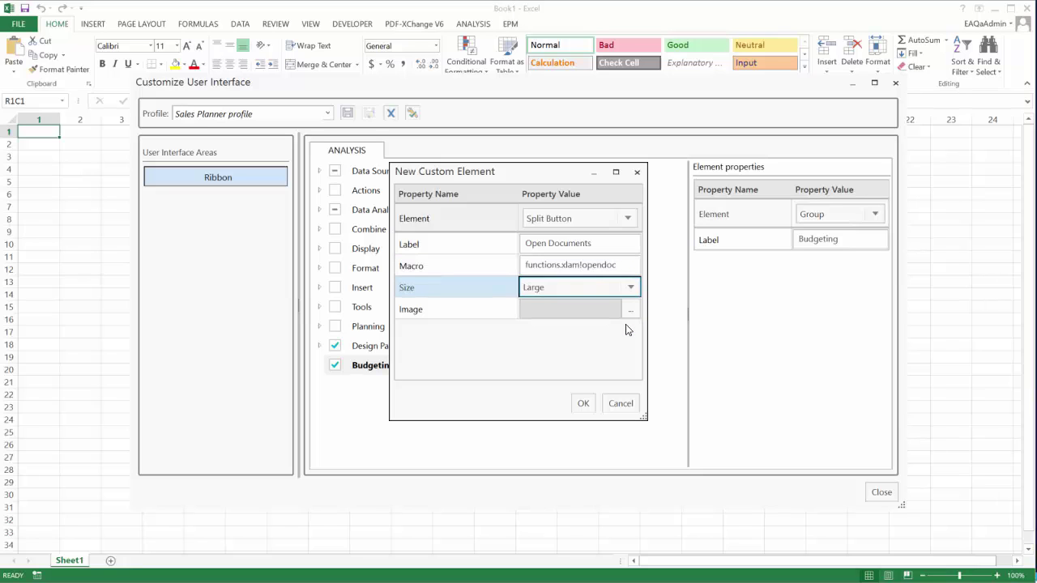
pyautogui.click(630, 312)
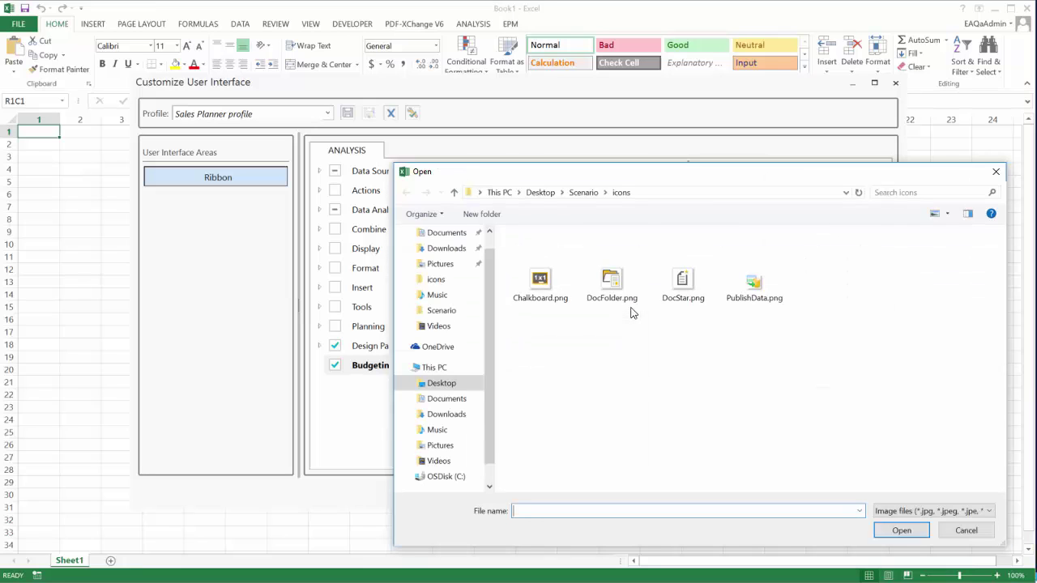
pyautogui.doubleClick(615, 288)
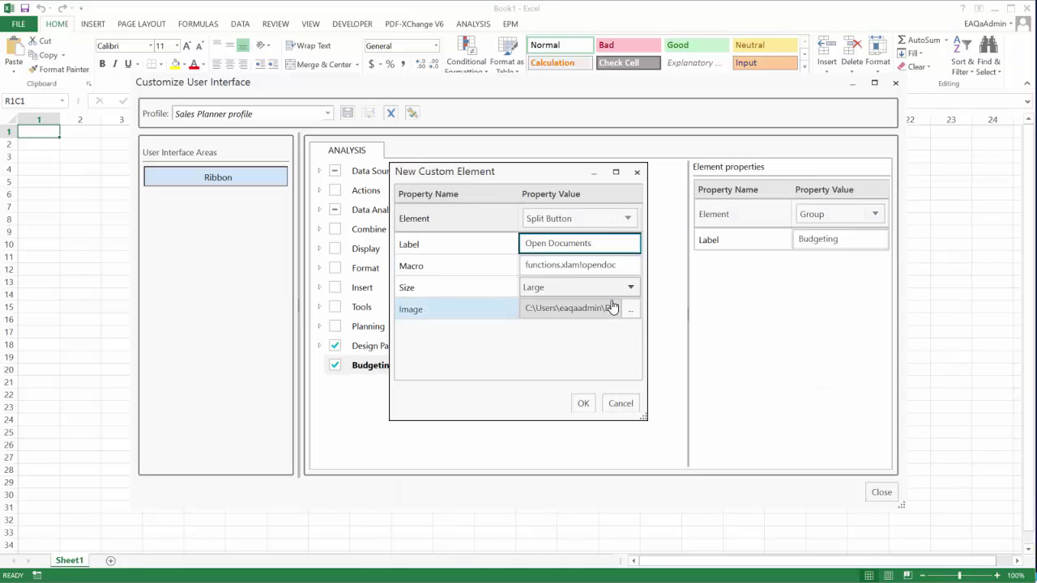
pyautogui.click(584, 402)
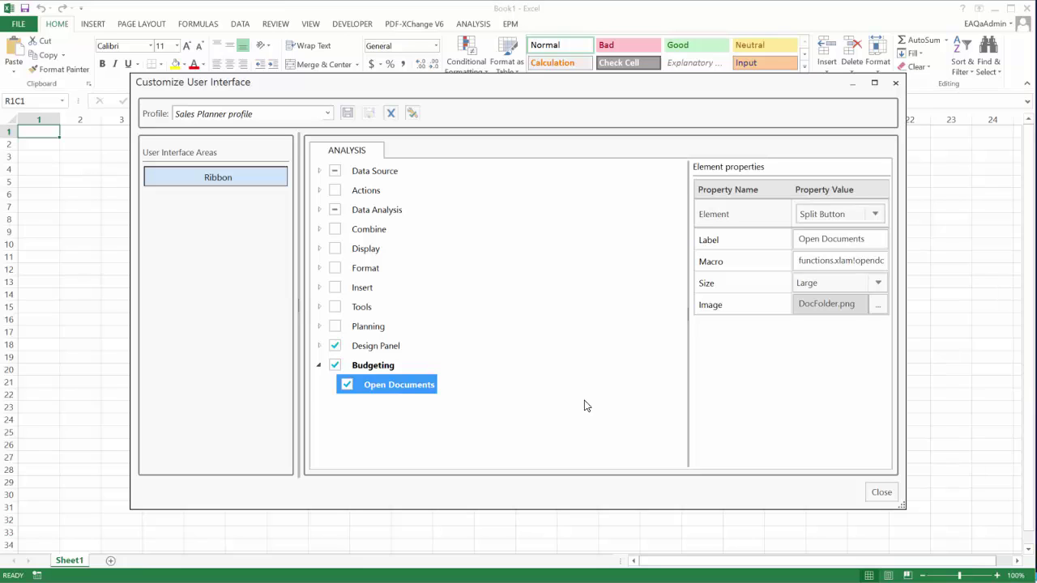
# Step: Start a new Button element under Open Documents and label it "Pricing Definition"
pyautogui.rightClick(403, 384)
pyautogui.click(410, 405)
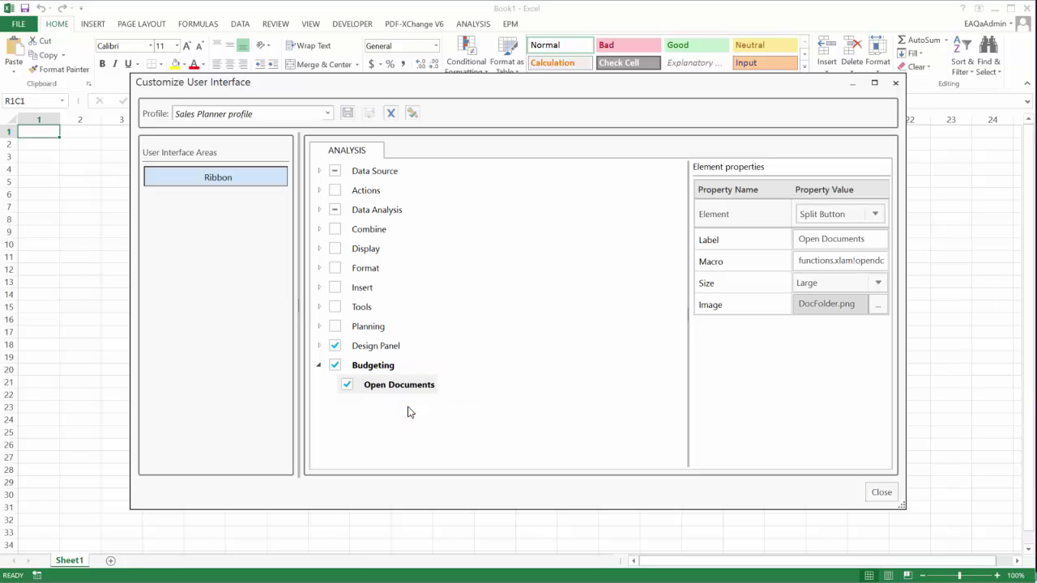
pyautogui.click(600, 245)
pyautogui.write('Pricing')
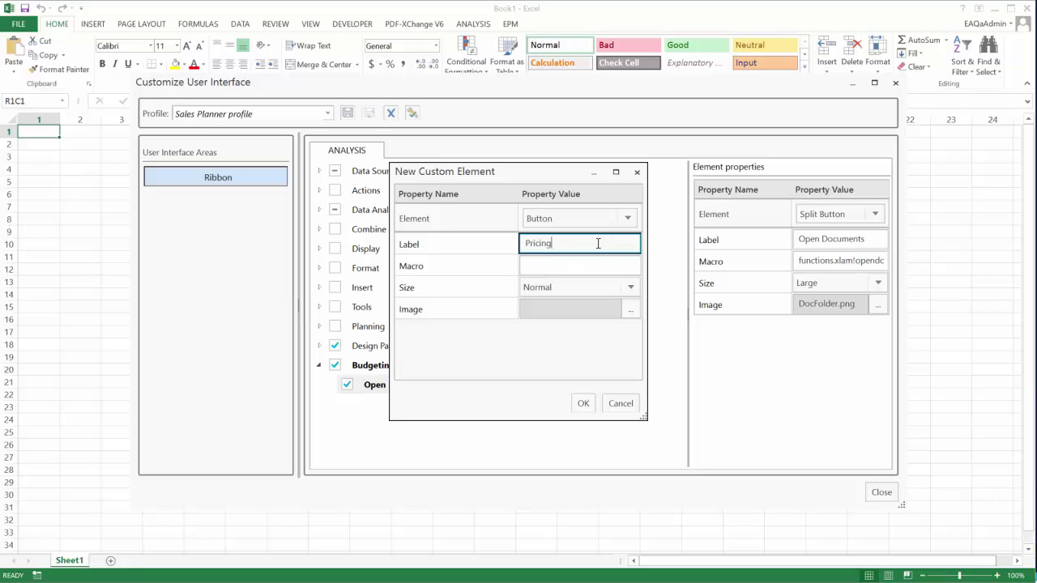
pyautogui.write(' Definition')
# Step: Assign the macro functions.xlam!openpricing and the image DocStar.png to the Pricing Definition button and add it
pyautogui.click(592, 263)
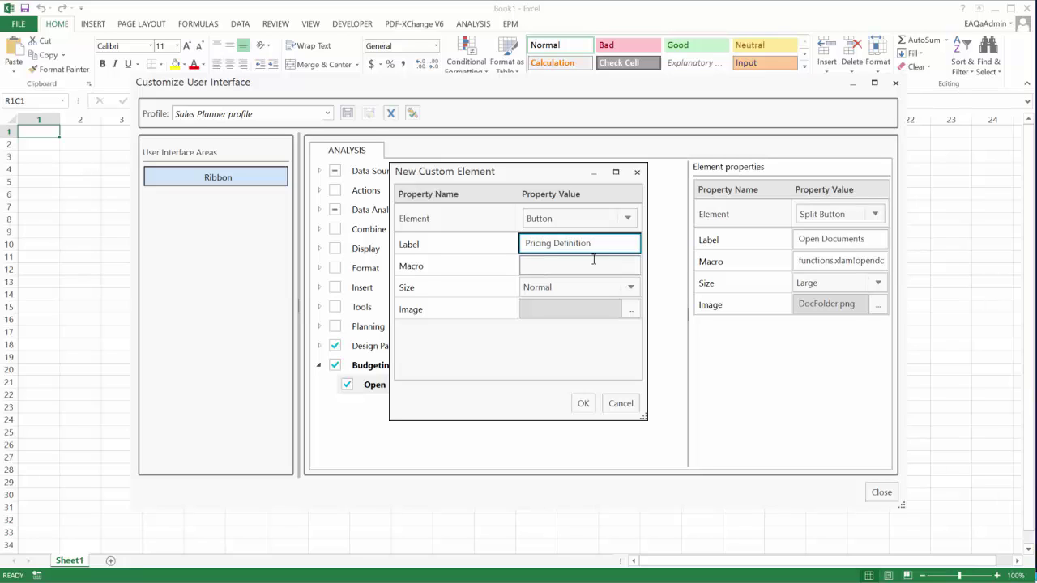
pyautogui.write('functions.xlam')
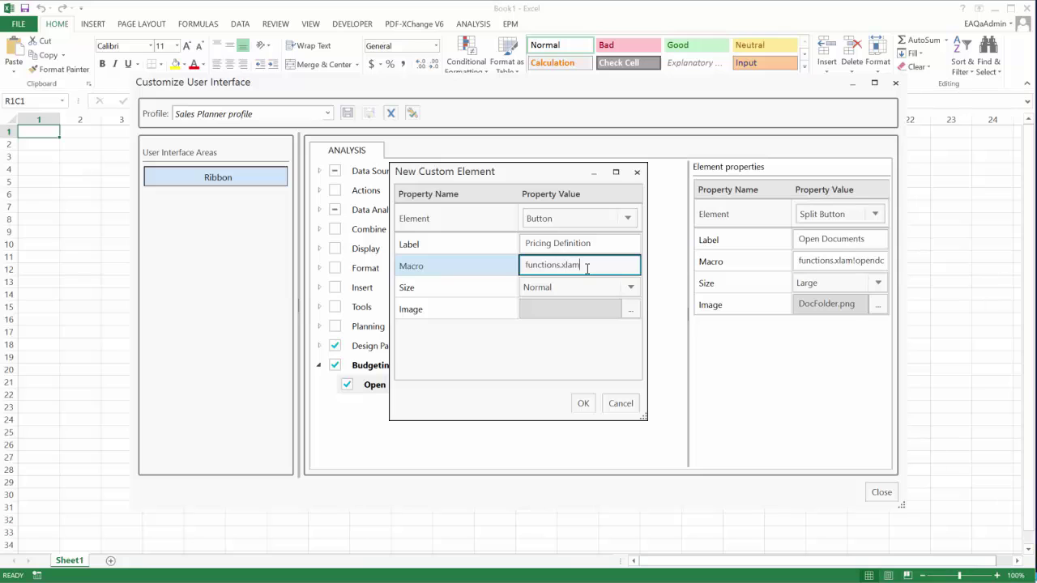
pyautogui.write('!openpricing')
pyautogui.click(631, 310)
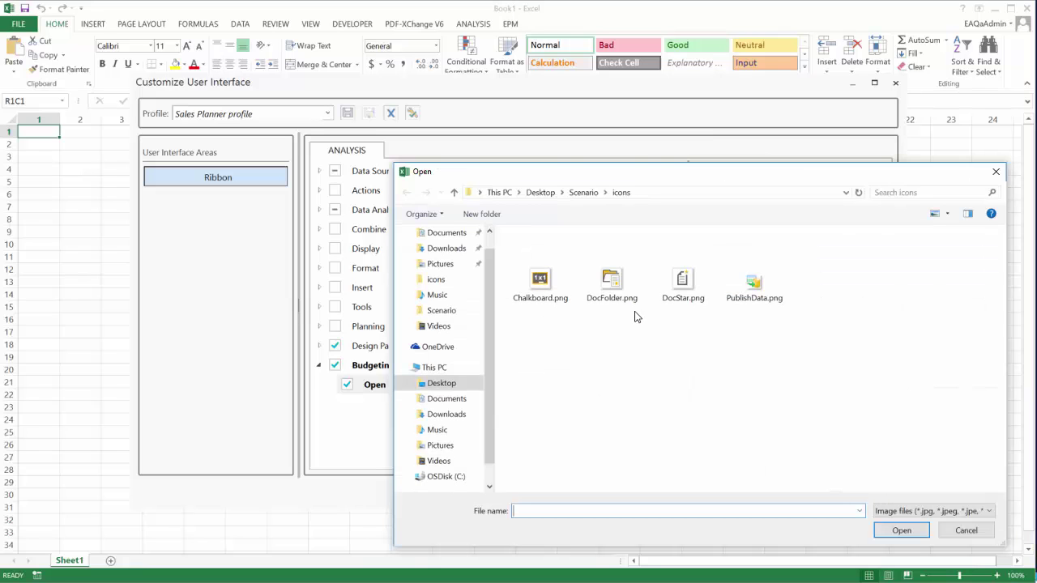
pyautogui.doubleClick(681, 284)
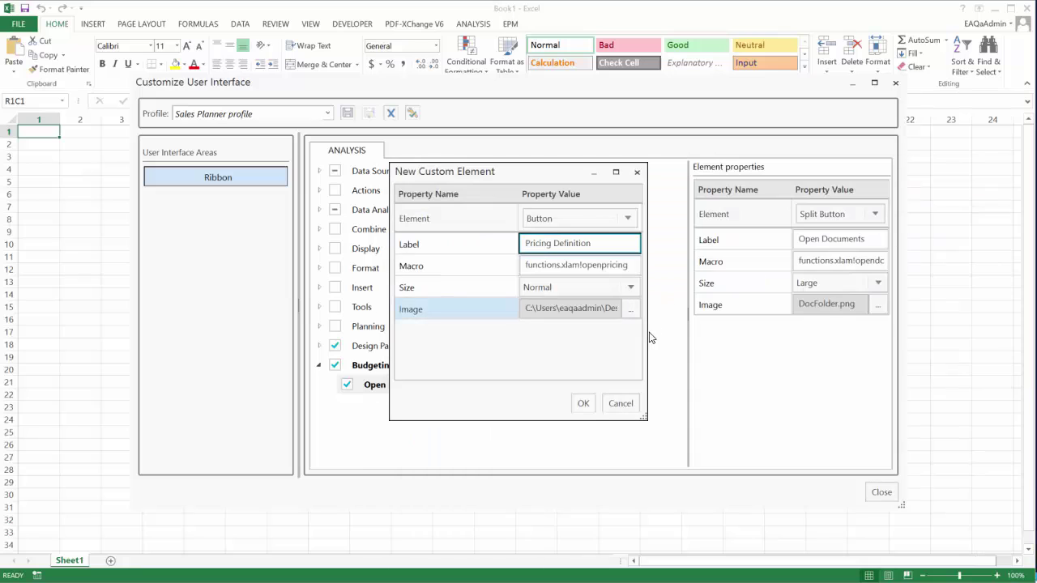
pyautogui.click(583, 404)
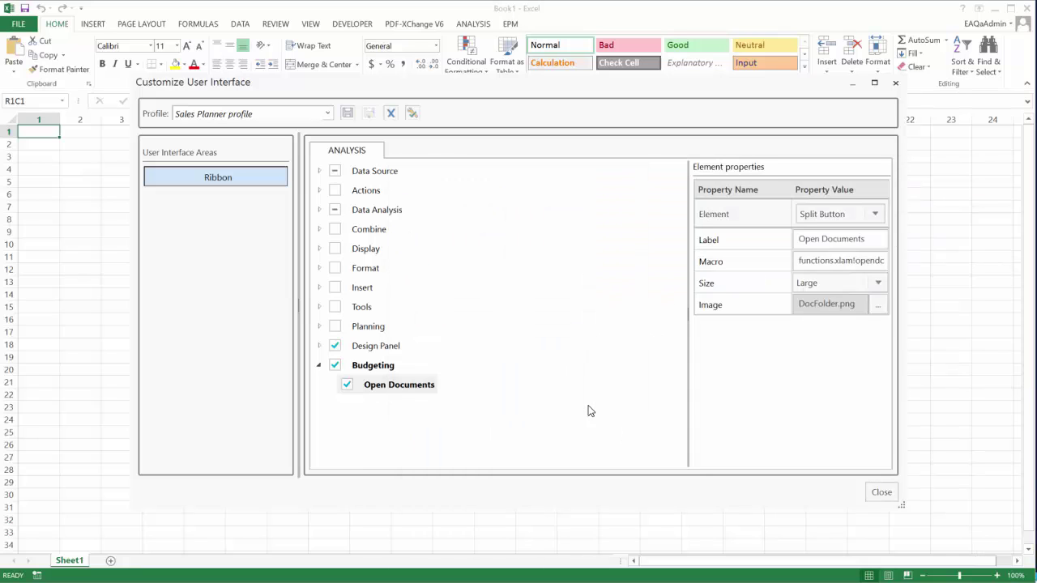
# Step: Add a button labelled "Sales Revenue Plan" under Open Documents with the macro functions.xlam!openrevplan and the image DocStar.png
pyautogui.rightClick(396, 389)
pyautogui.click(408, 412)
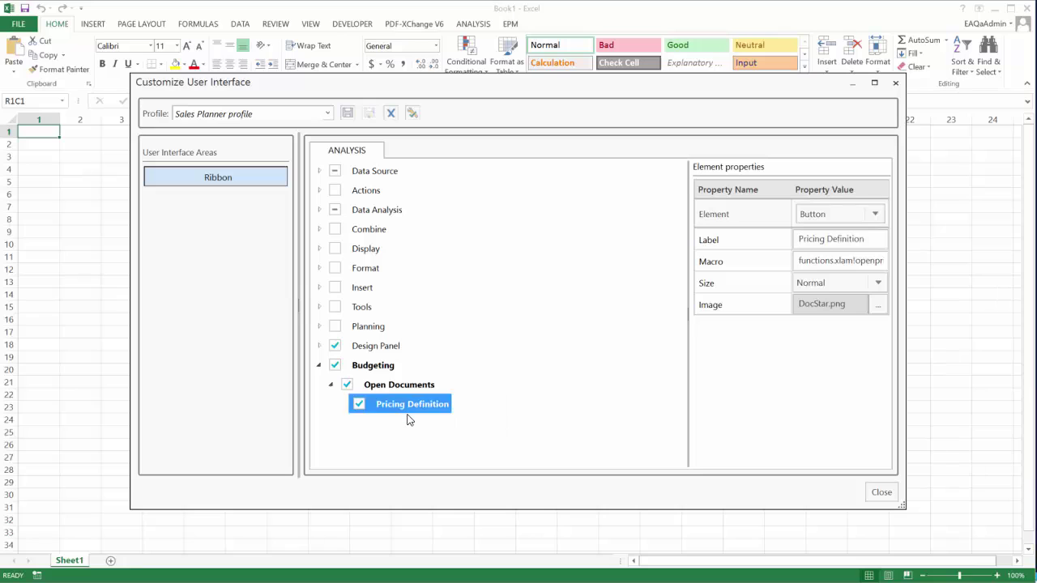
pyautogui.write('Sales Revenue Plan')
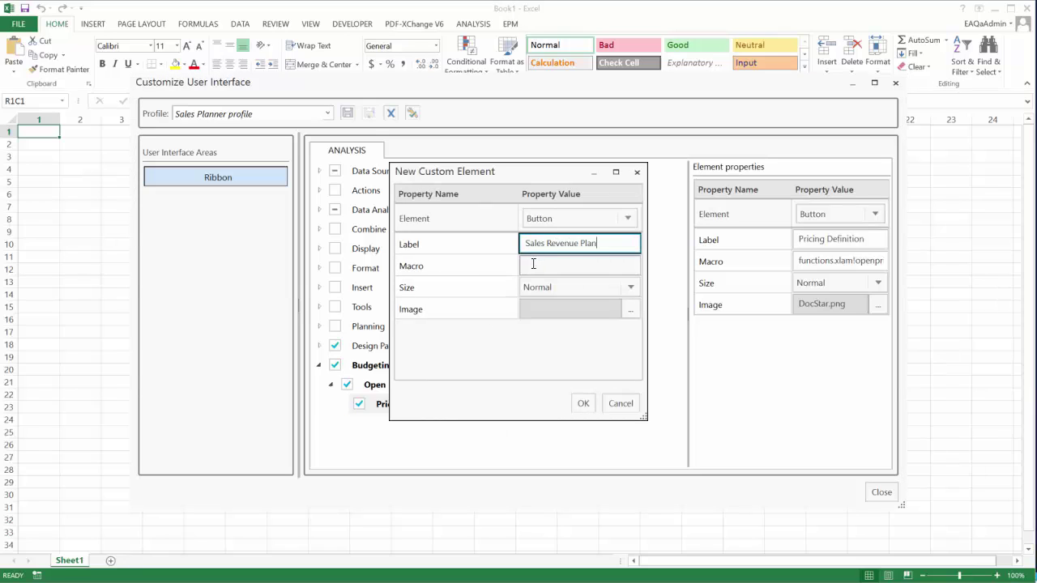
pyautogui.click(533, 265)
pyautogui.write('functions.')
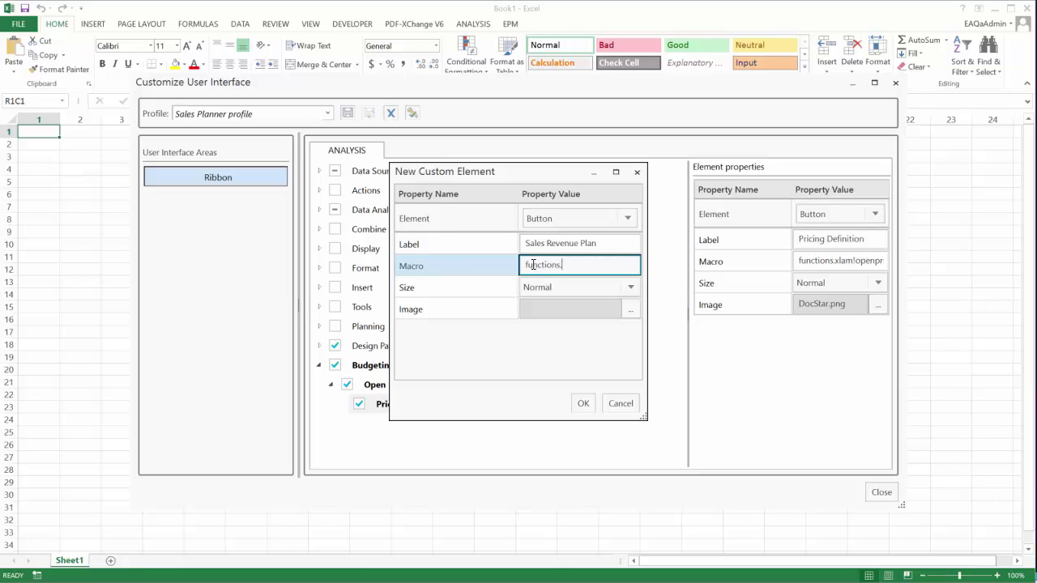
pyautogui.write('xlam!openrevplan')
pyautogui.click(629, 310)
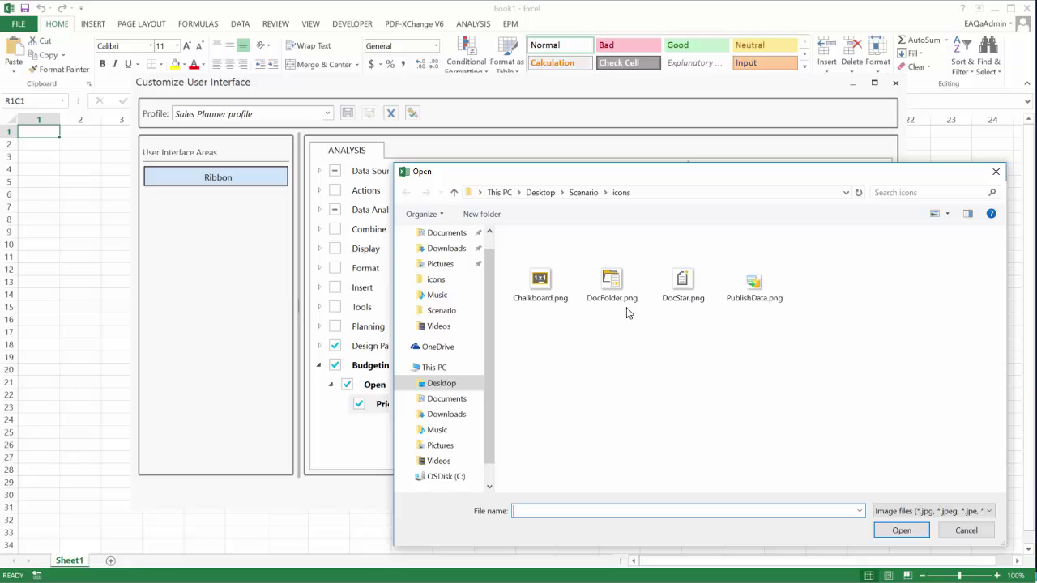
pyautogui.doubleClick(683, 294)
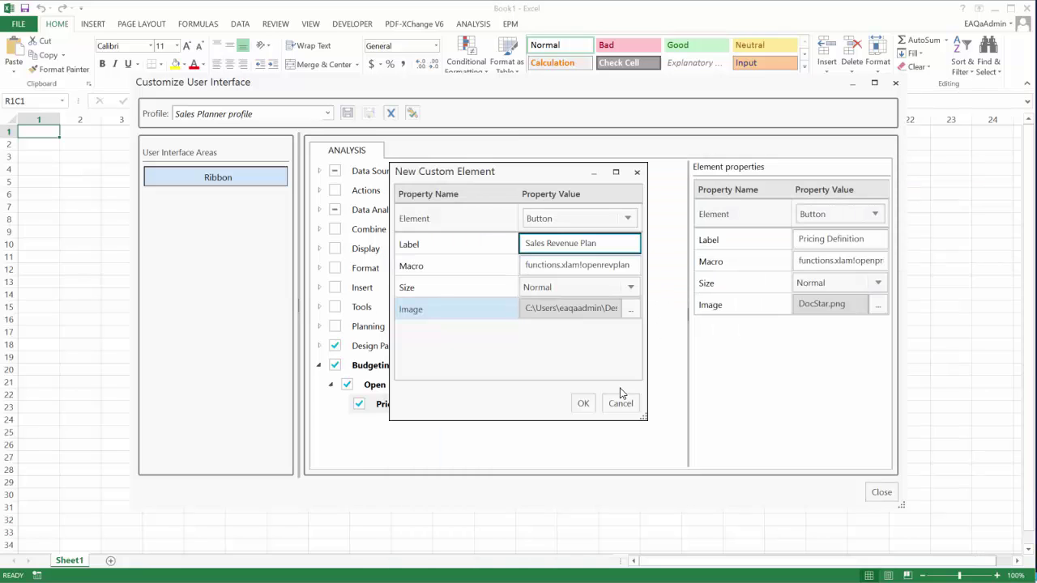
pyautogui.click(585, 404)
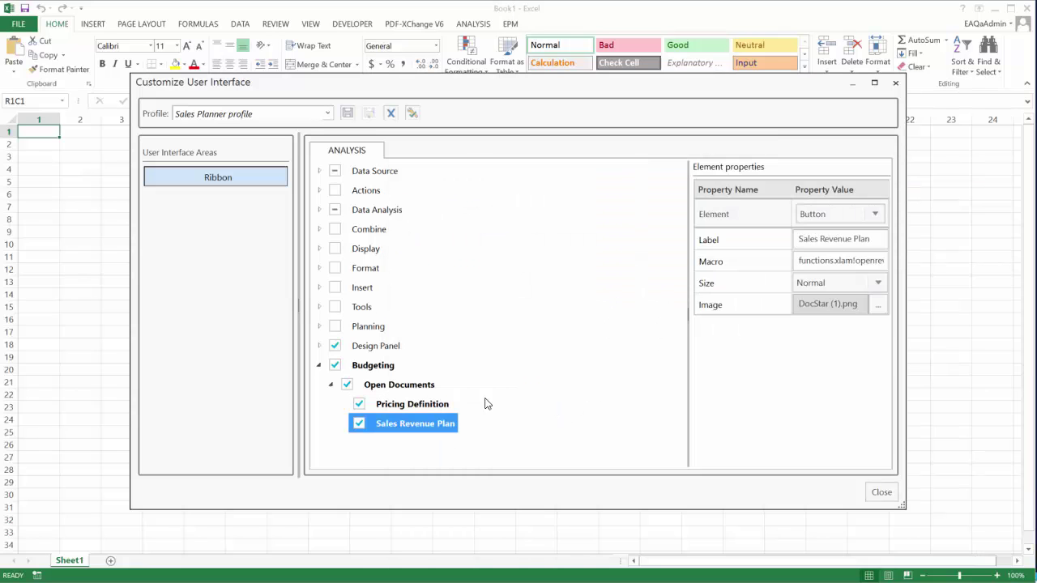
# Step: Add a Separator element to the Budgeting group after the Open Documents split button
pyautogui.rightClick(374, 370)
pyautogui.click(386, 393)
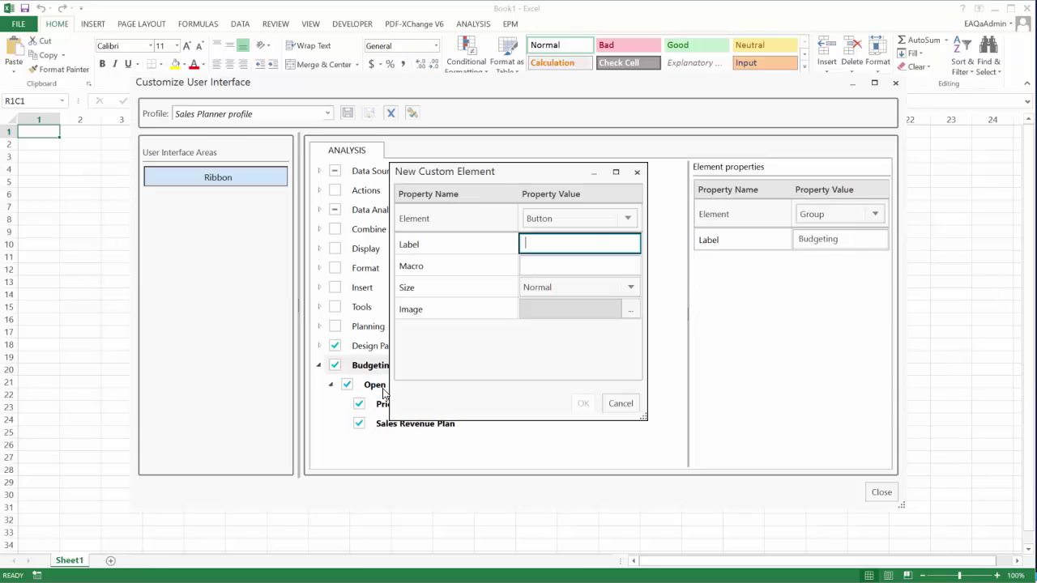
pyautogui.click(629, 218)
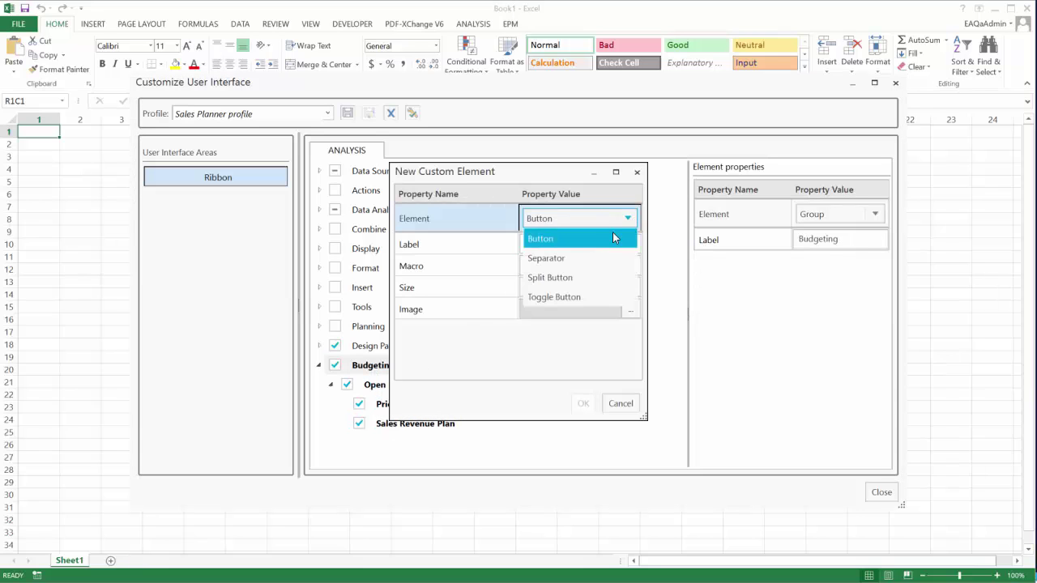
pyautogui.click(573, 258)
pyautogui.click(582, 404)
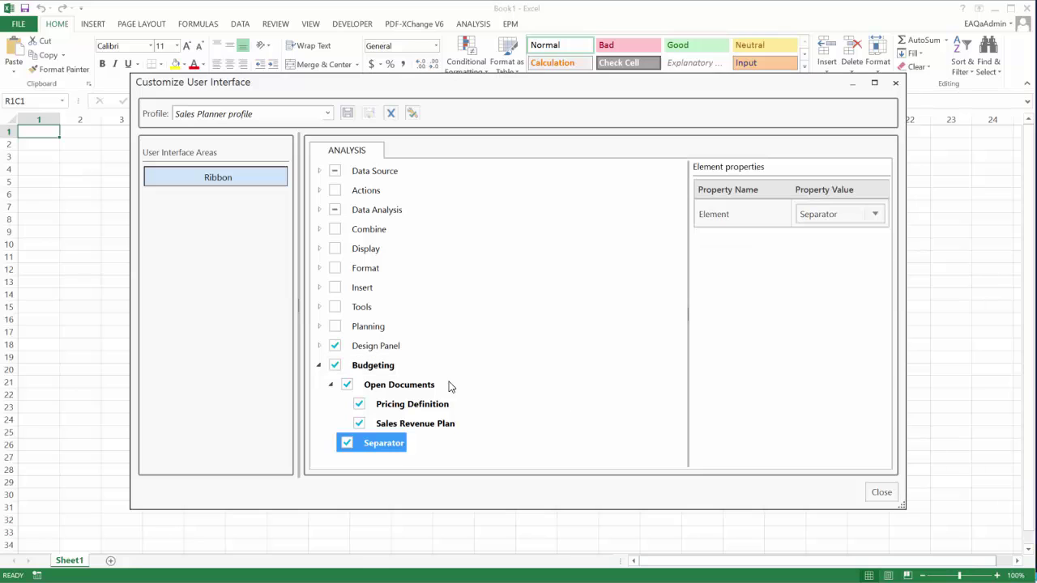
# Step: Start a new Toggle Button element in the Budgeting group and label it "Recalculate Data Before Saving"
pyautogui.click(388, 370)
pyautogui.rightClick(387, 369)
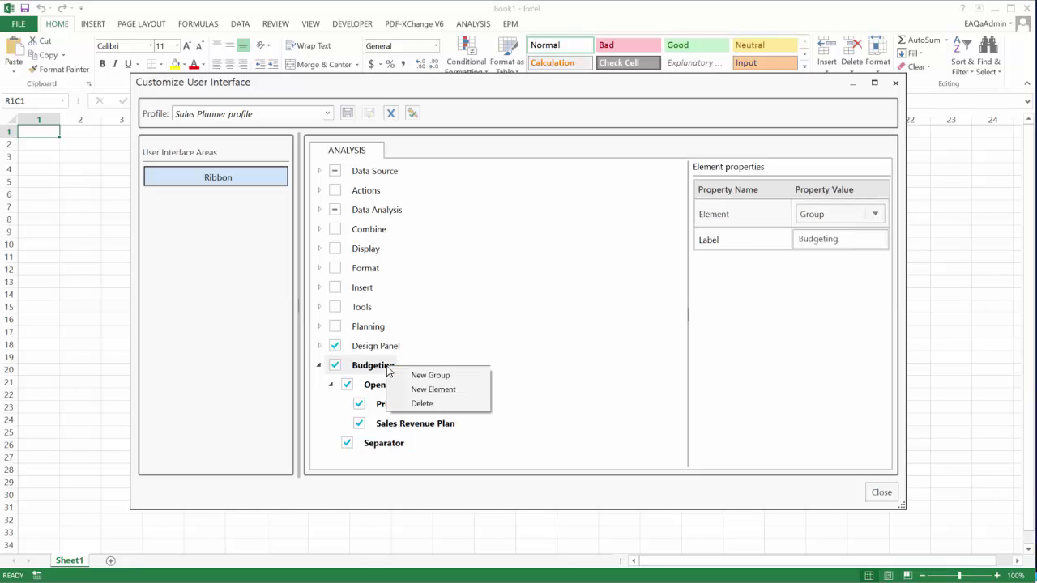
pyautogui.click(432, 389)
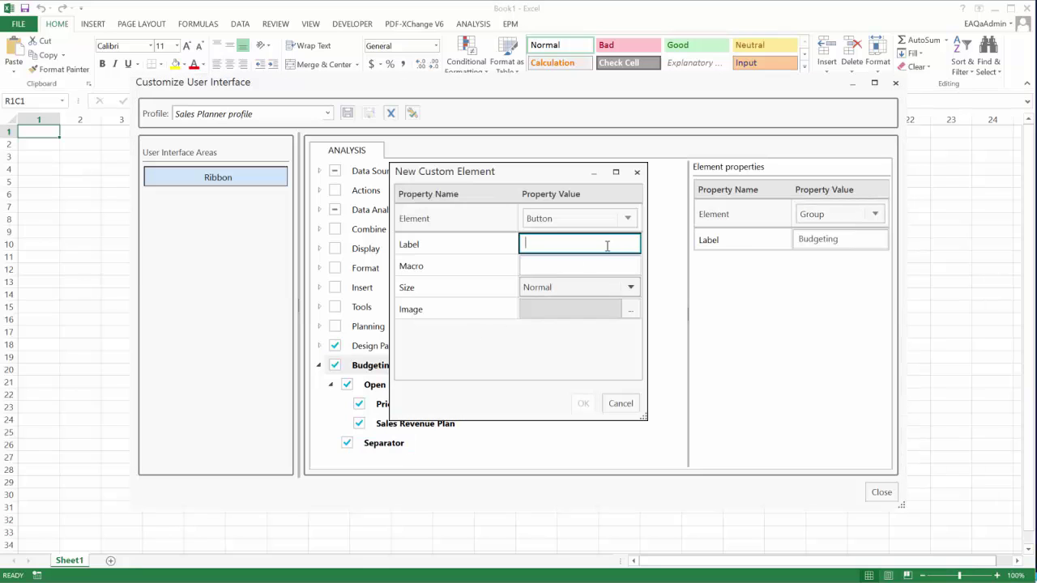
pyautogui.click(630, 219)
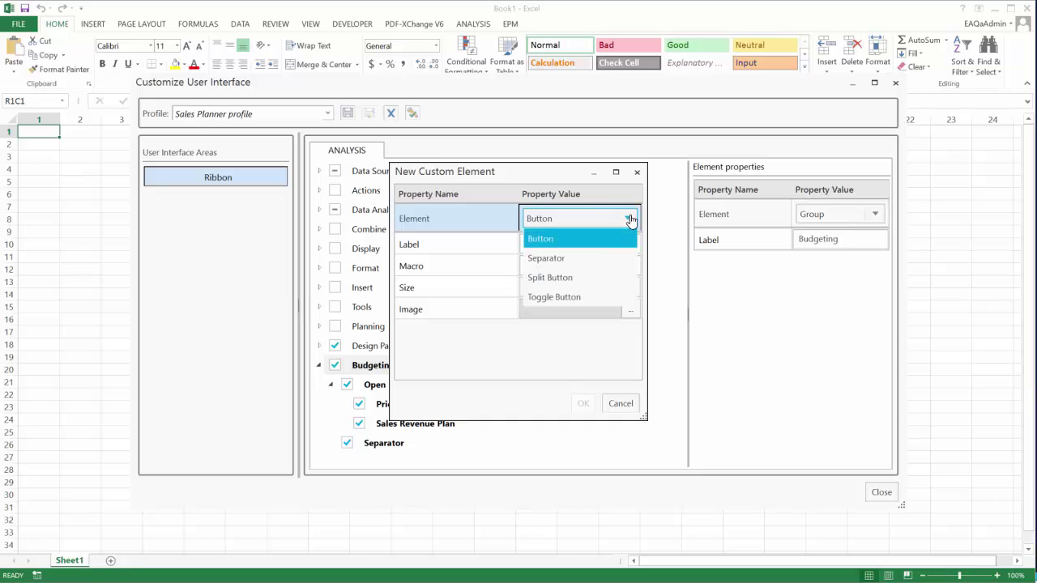
pyautogui.click(597, 297)
pyautogui.write('Recalcul')
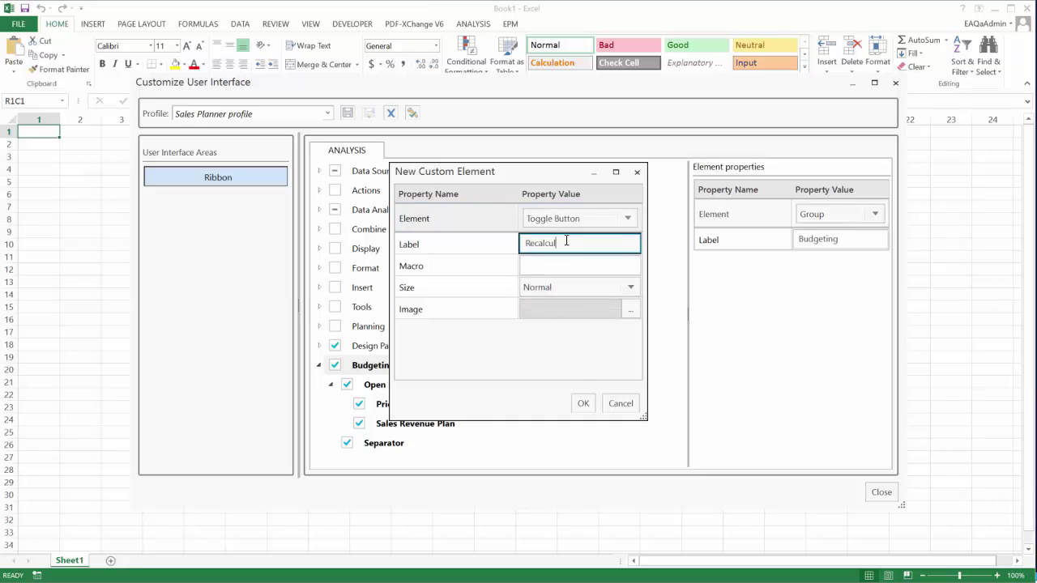
pyautogui.write('ate Data Before Saving')
# Step: Give the toggle button the macro recalculation, size Large and the image Chalkboard.png, and add it to the group
pyautogui.click(562, 269)
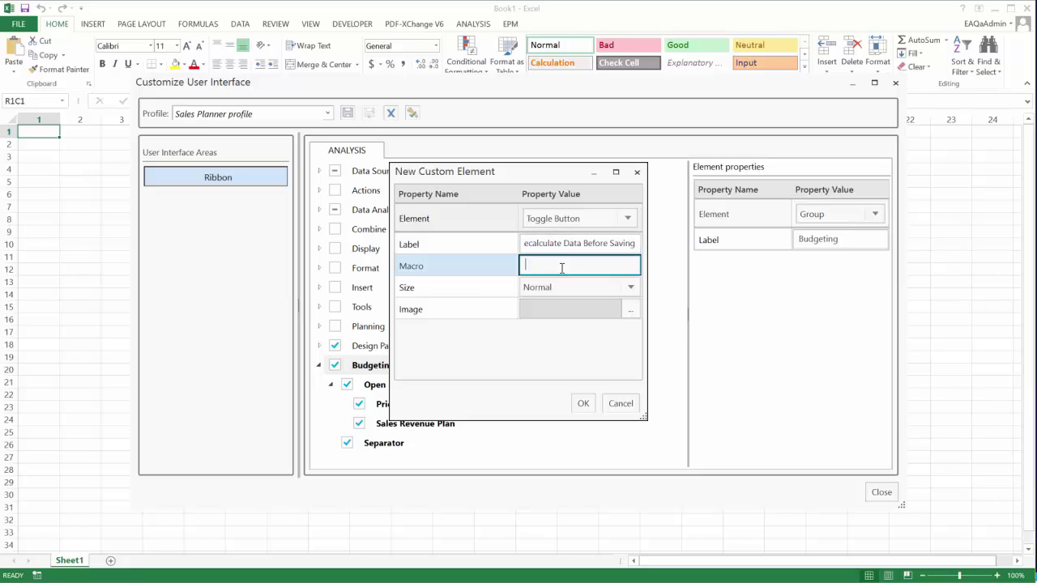
pyautogui.write('recalculation')
pyautogui.click(629, 289)
pyautogui.click(612, 328)
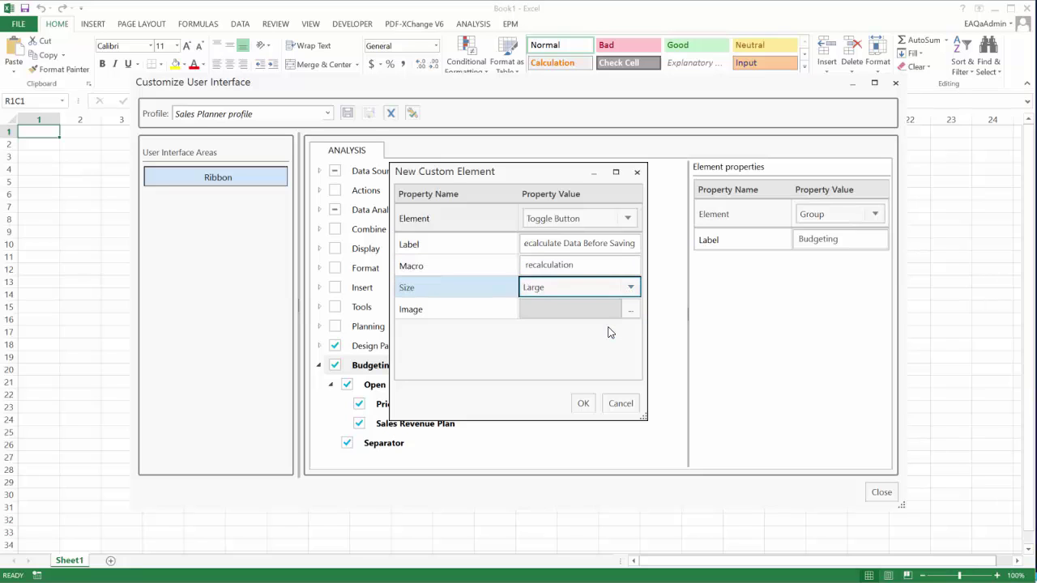
pyautogui.click(629, 314)
pyautogui.doubleClick(541, 283)
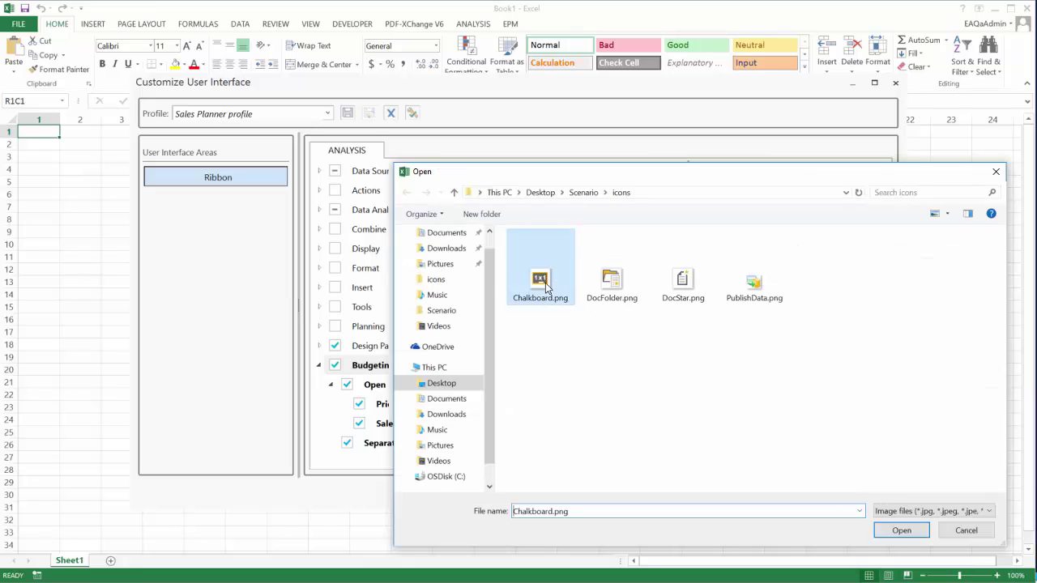
pyautogui.click(584, 403)
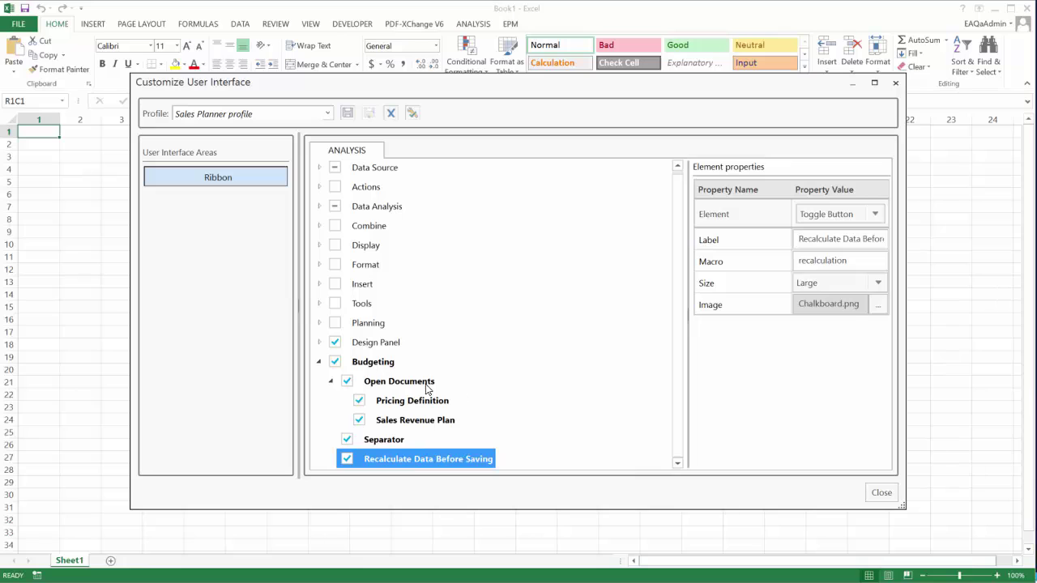
# Step: Start a new Button element in the Budgeting group labelled "Save Data" with the macro functions.xlam!savedata
pyautogui.rightClick(368, 363)
pyautogui.click(399, 385)
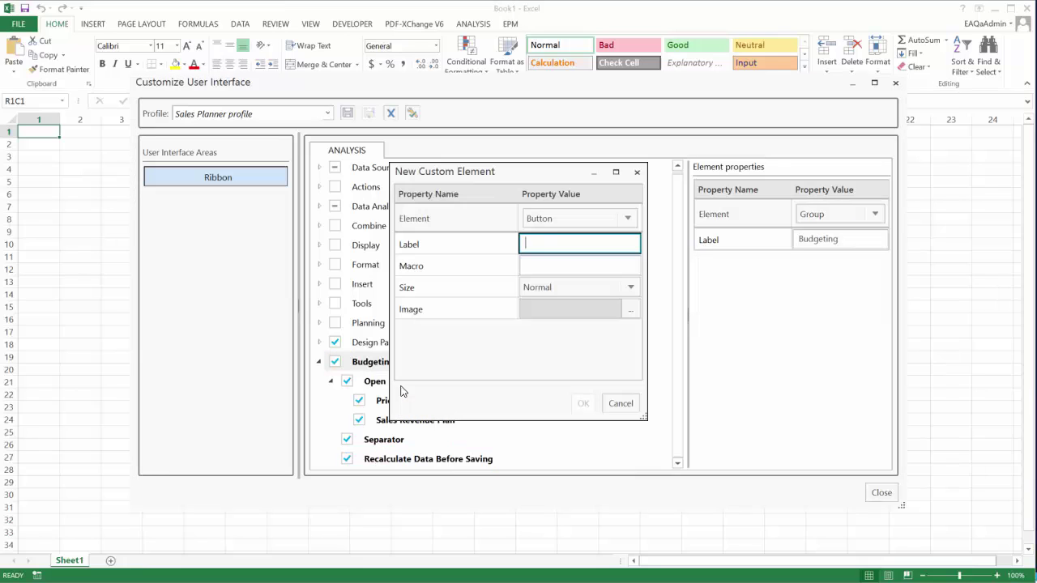
pyautogui.write('Save Data')
pyautogui.click(545, 264)
pyautogui.write('functions.xla')
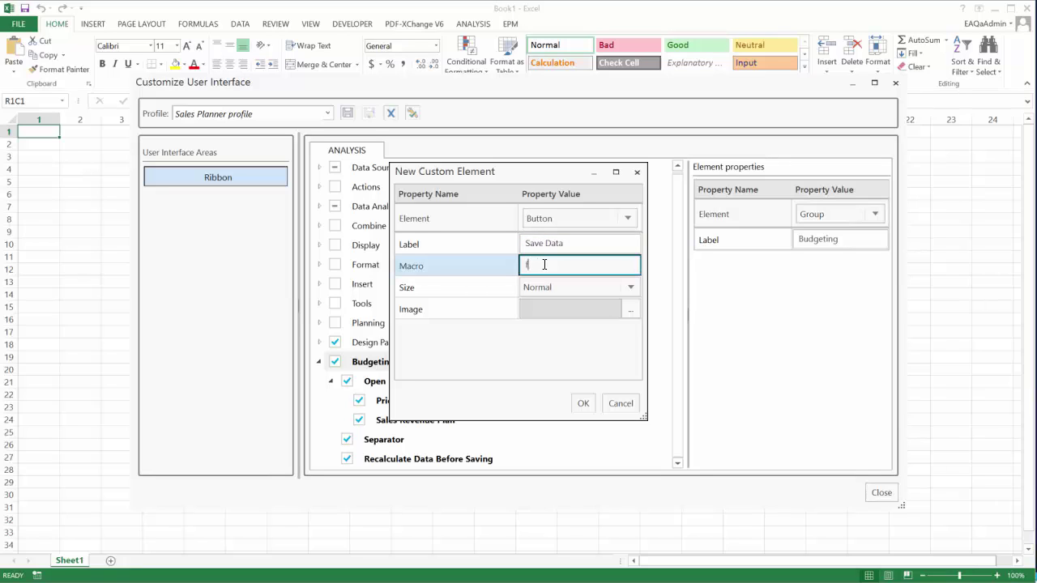
pyautogui.write('m!savedata')
# Step: Set the Save Data button to size Large with the image PublishData.png and add it to the group
pyautogui.click(629, 293)
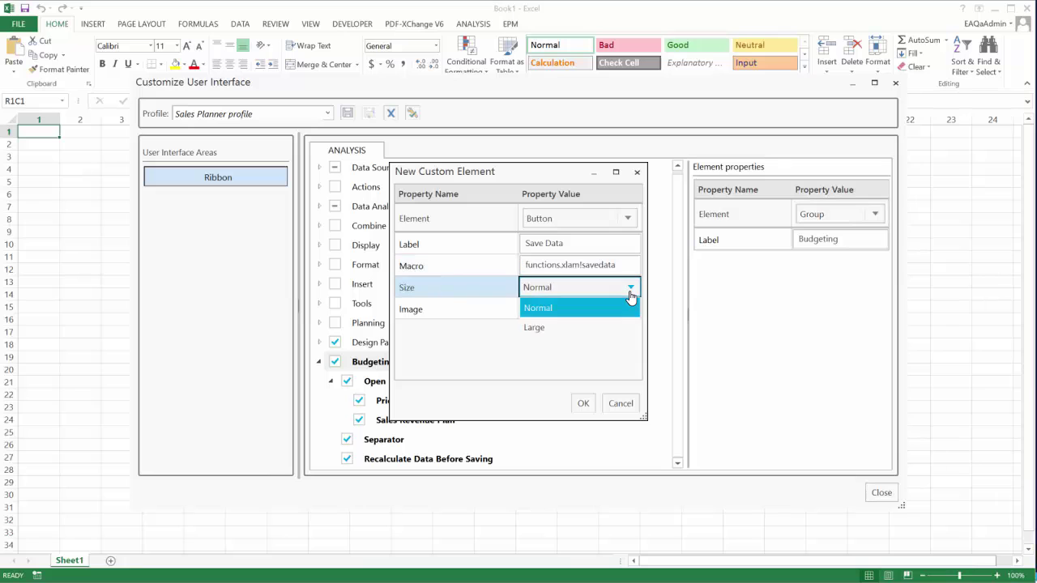
pyautogui.click(621, 325)
pyautogui.click(633, 315)
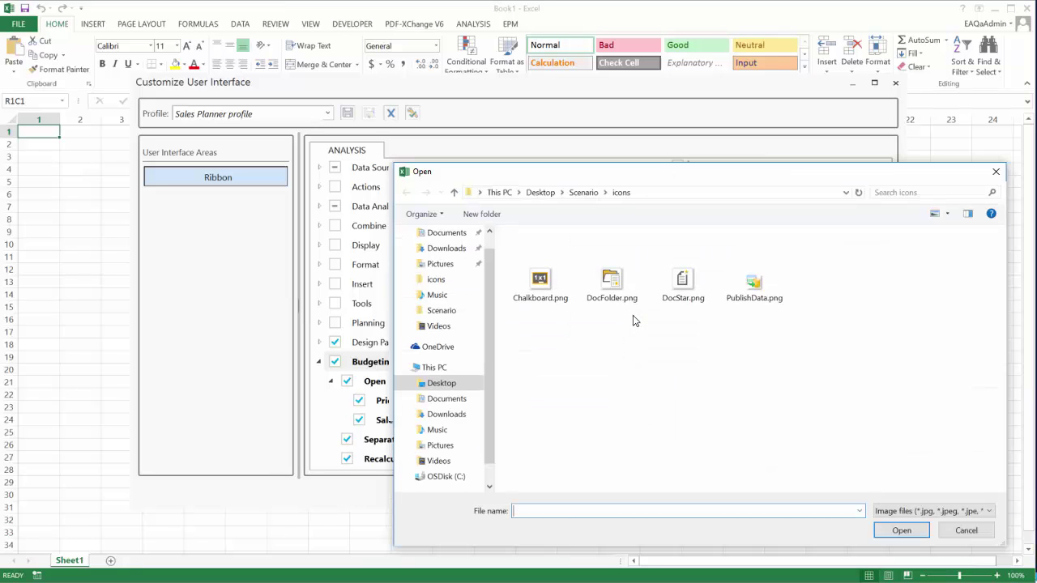
pyautogui.doubleClick(751, 296)
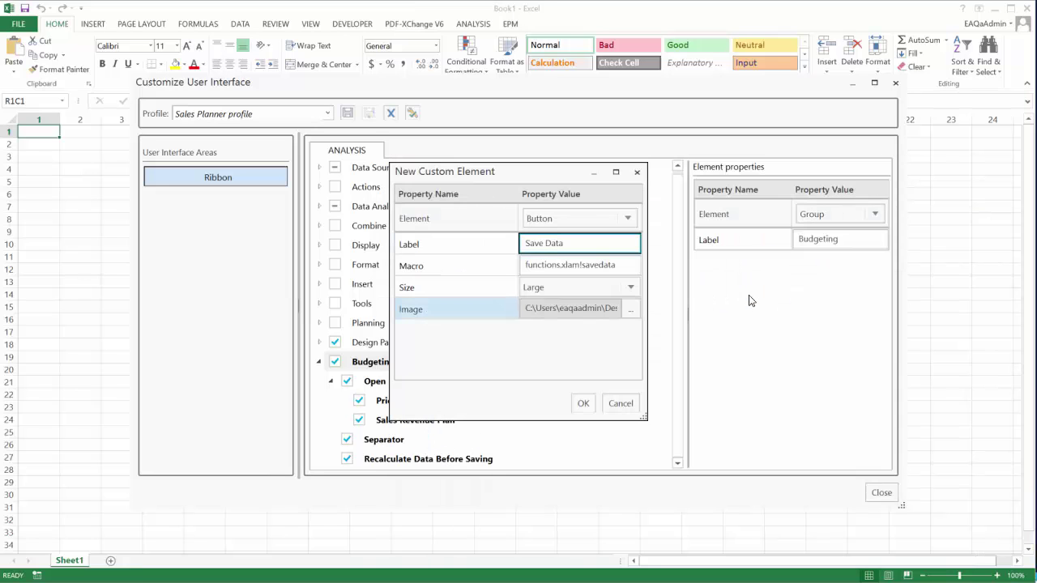
pyautogui.click(583, 402)
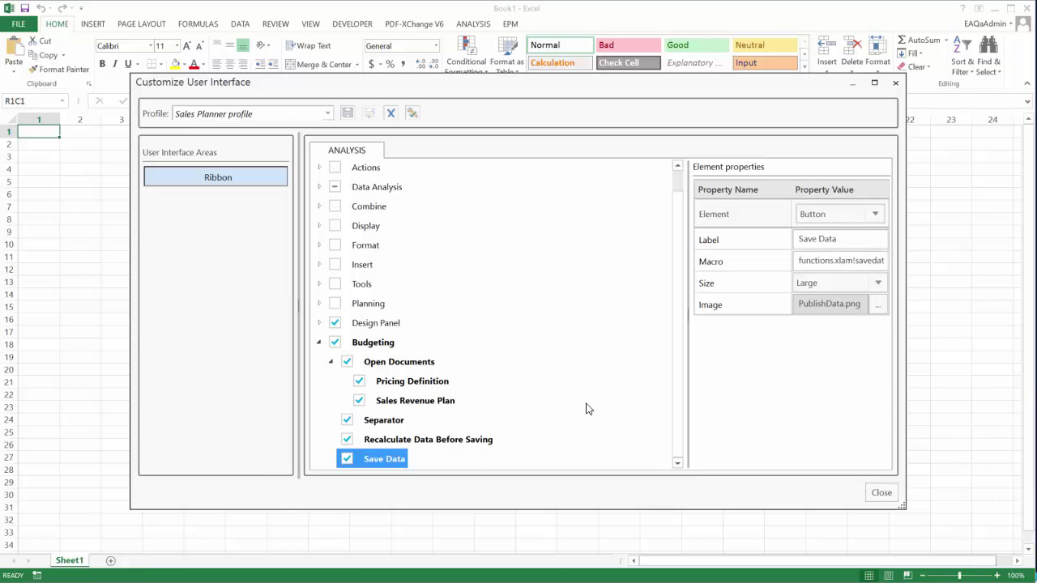
# Step: Activate and save the Sales Planner profile, closing the user interface customization
pyautogui.click(413, 117)
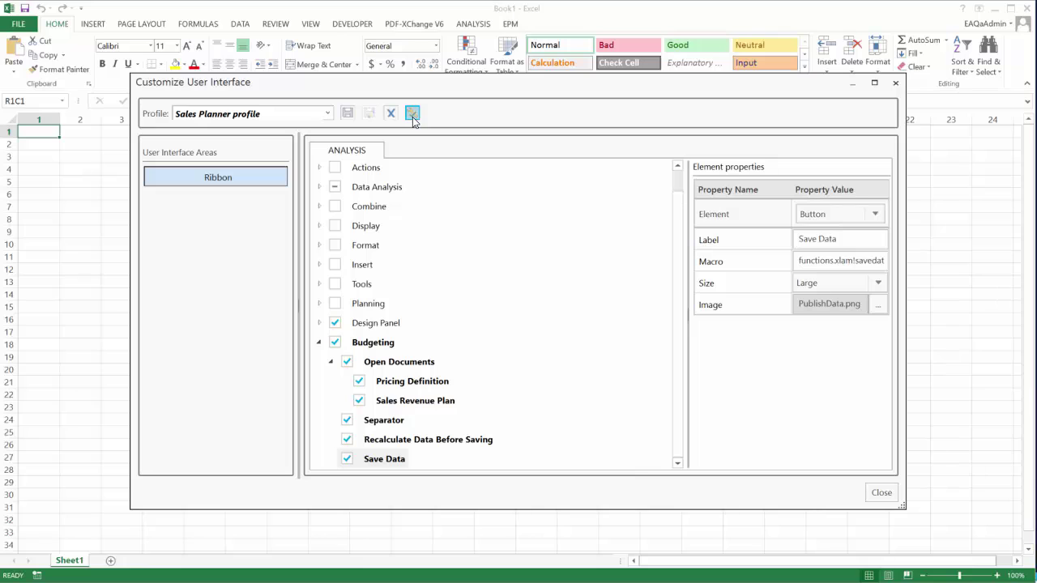
pyautogui.click(345, 114)
pyautogui.click(882, 494)
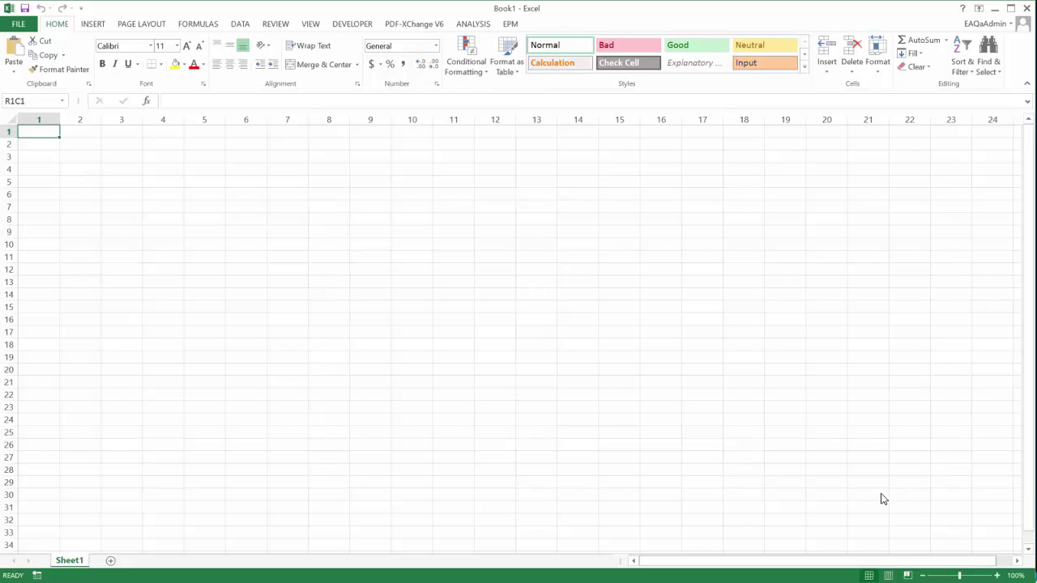
# Step: Check in the Excel add-ins list whether the Functions add-in is enabled
pyautogui.click(18, 24)
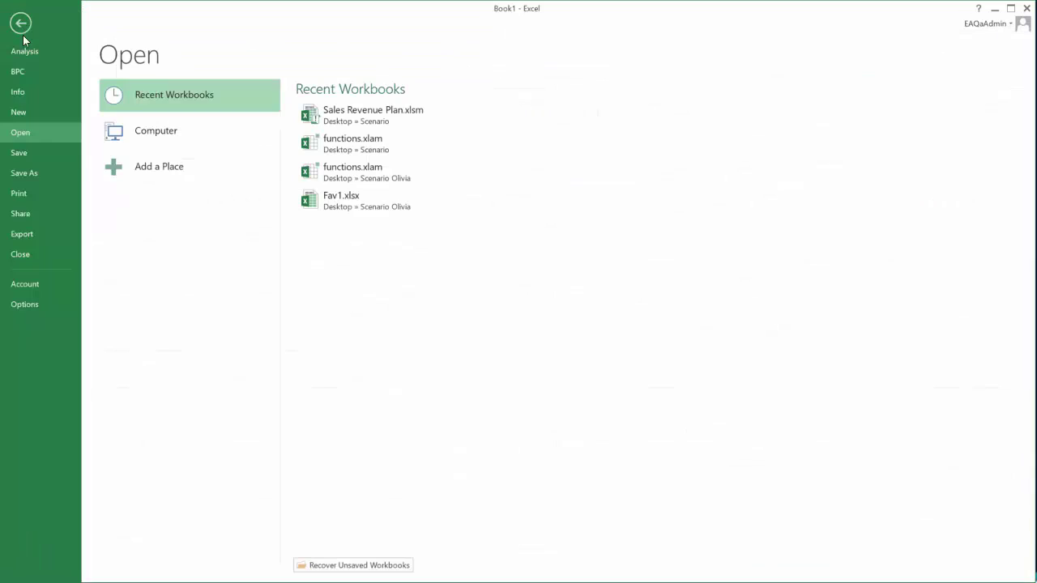
pyautogui.click(31, 300)
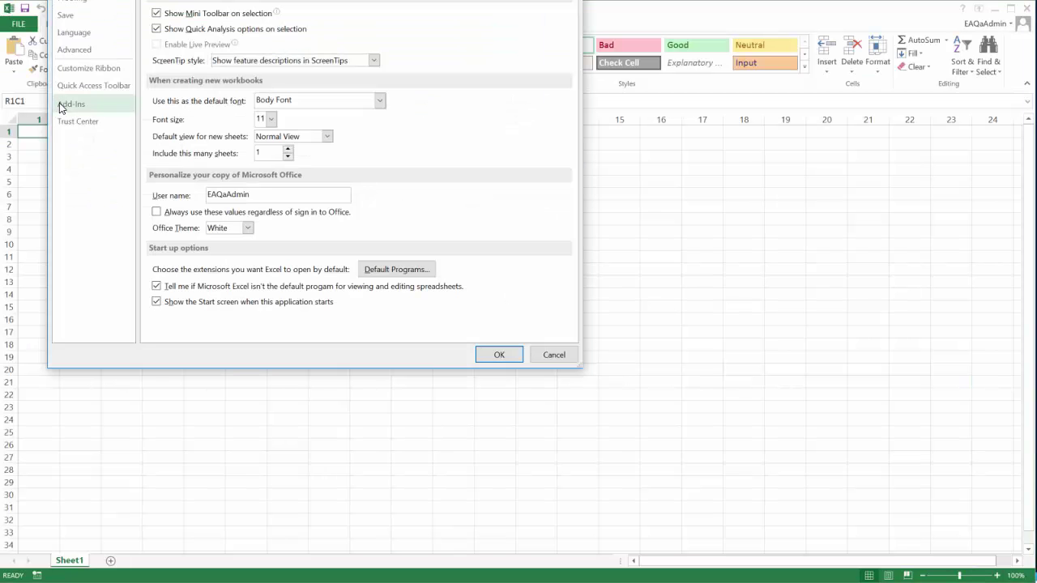
pyautogui.click(62, 108)
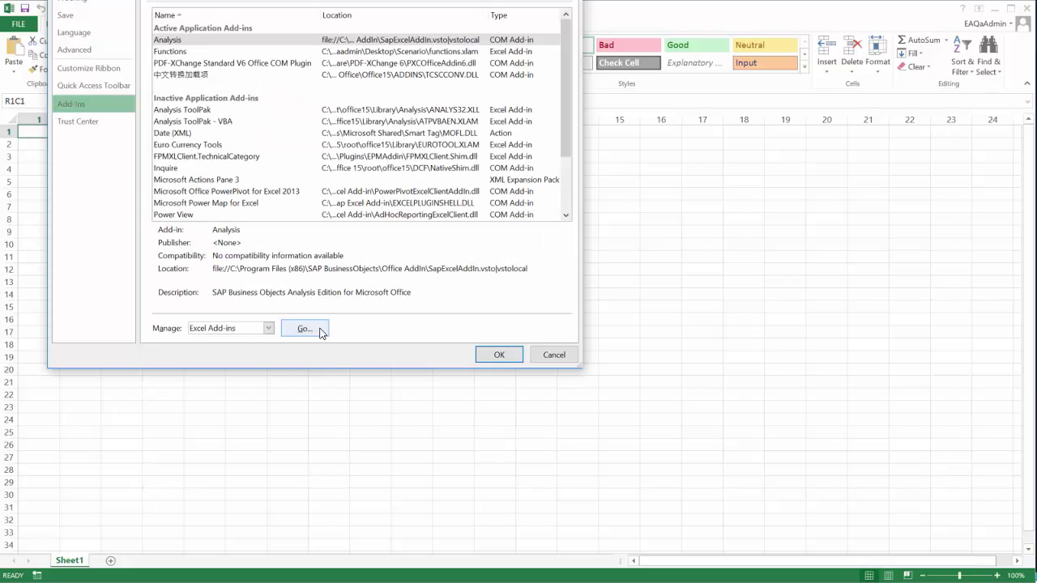
pyautogui.click(304, 329)
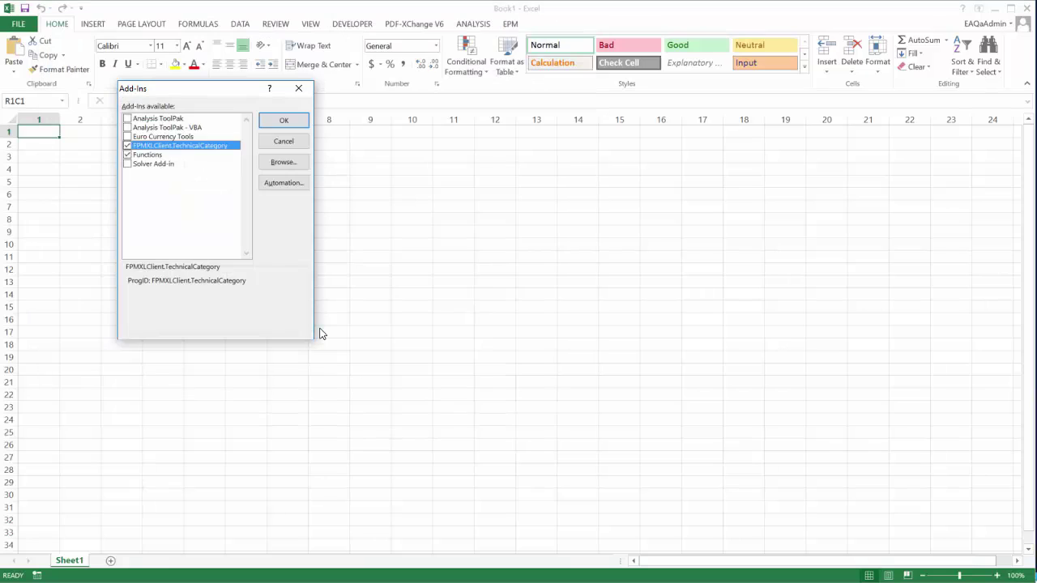
pyautogui.click(151, 157)
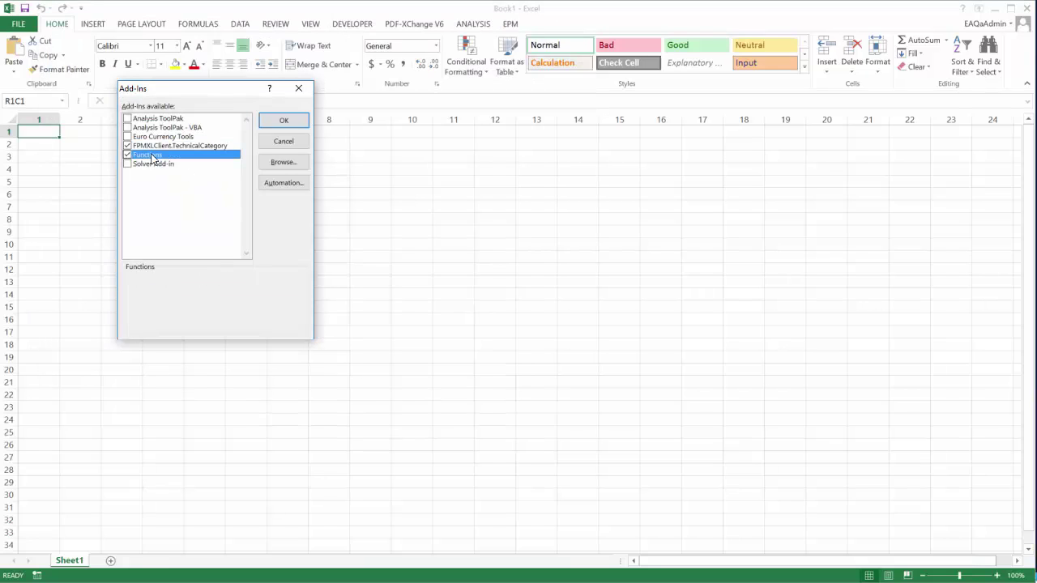
pyautogui.click(272, 123)
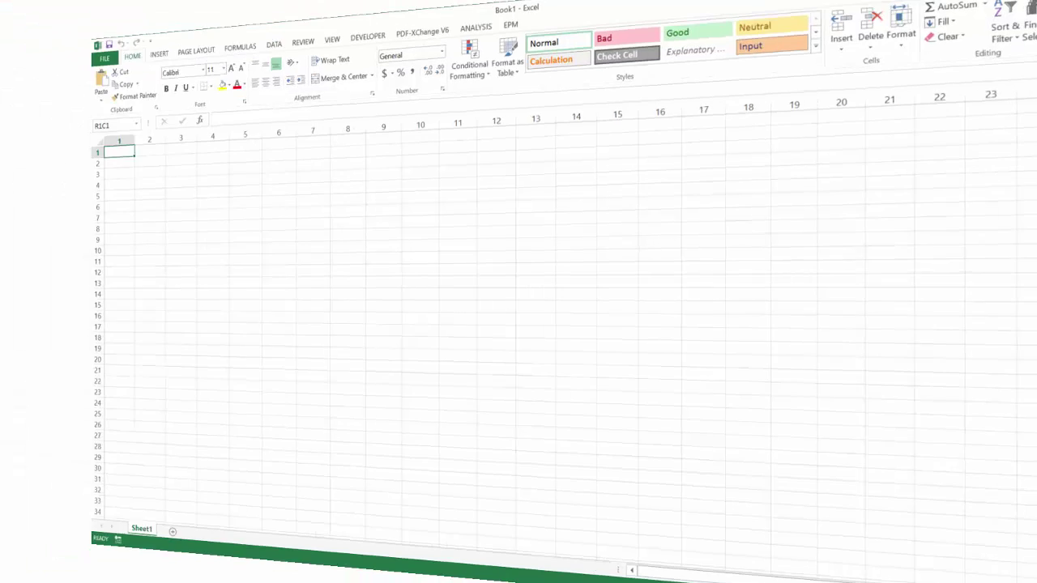
# Step: Open the Sales Revenue Plan document from the custom Budgeting group and switch on Recalculate Data Before Saving
pyautogui.click(475, 26)
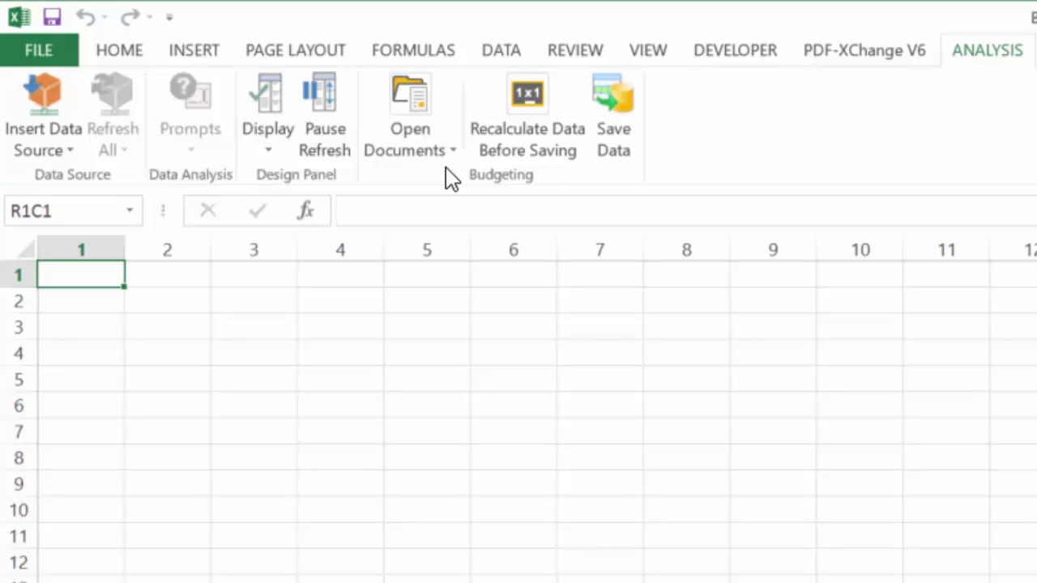
pyautogui.click(451, 158)
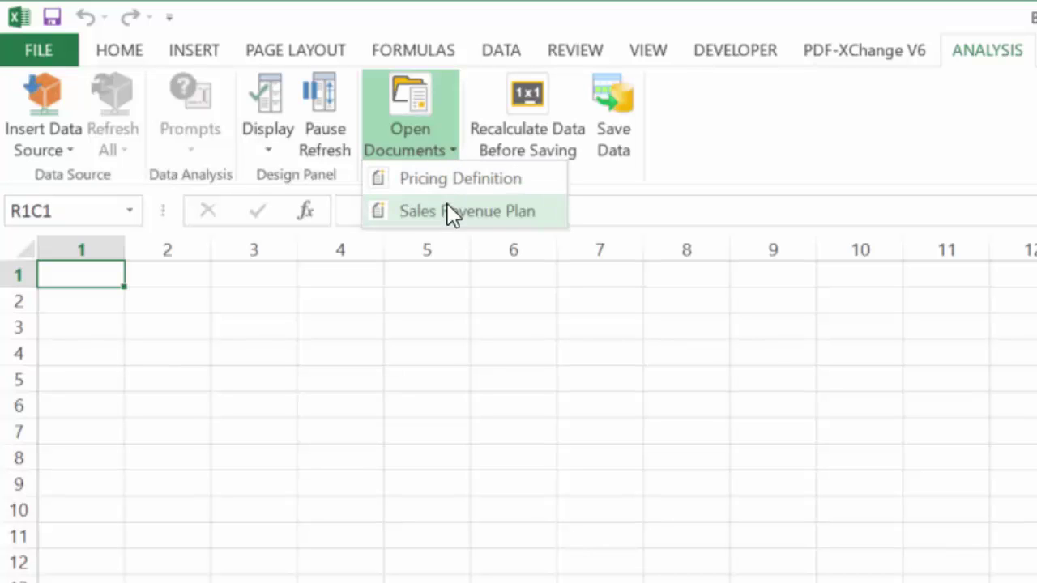
pyautogui.click(403, 192)
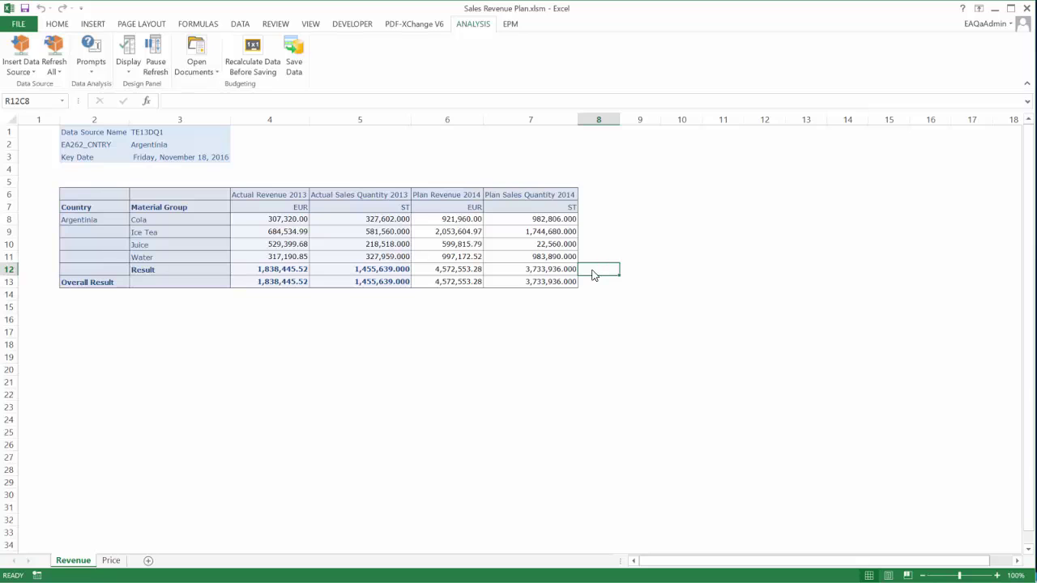
pyautogui.click(266, 59)
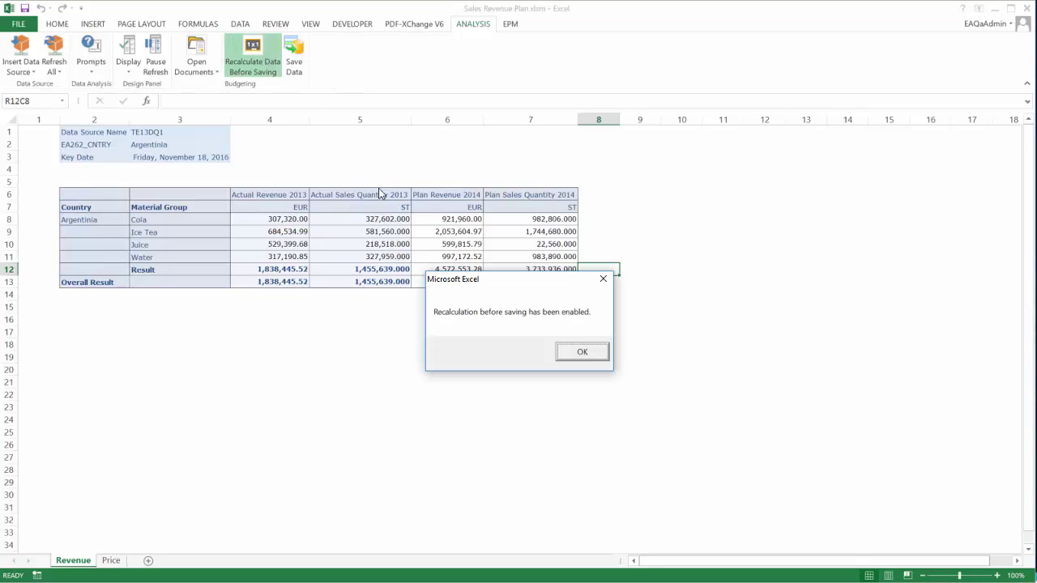
# Step: Set Water's Plan Sales Quantity 2014 to 988,890 and save the data through the custom Budgeting group, acknowledging the messages
pyautogui.click(580, 352)
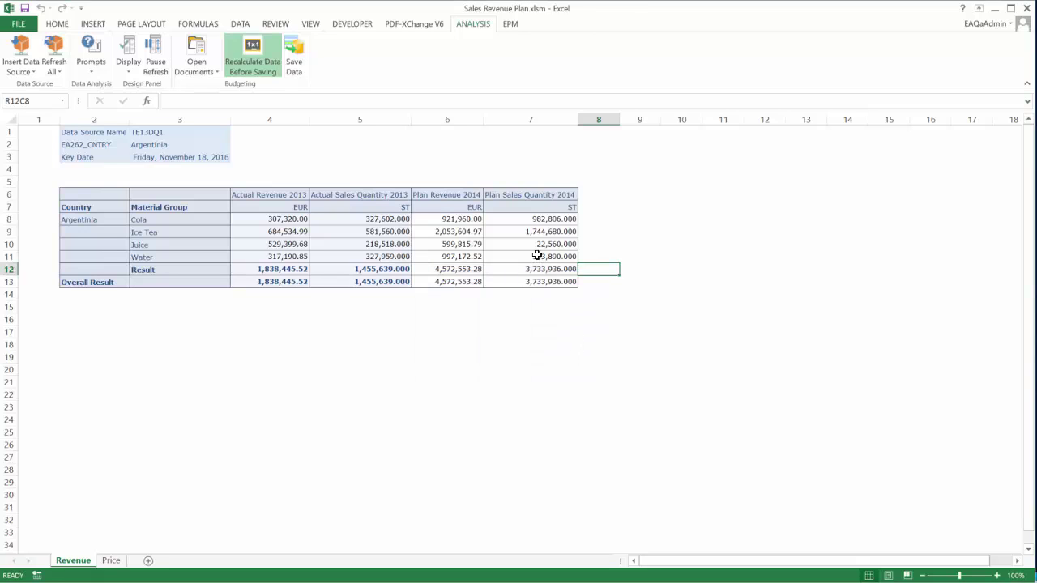
pyautogui.click(538, 256)
pyautogui.doubleClick(539, 256)
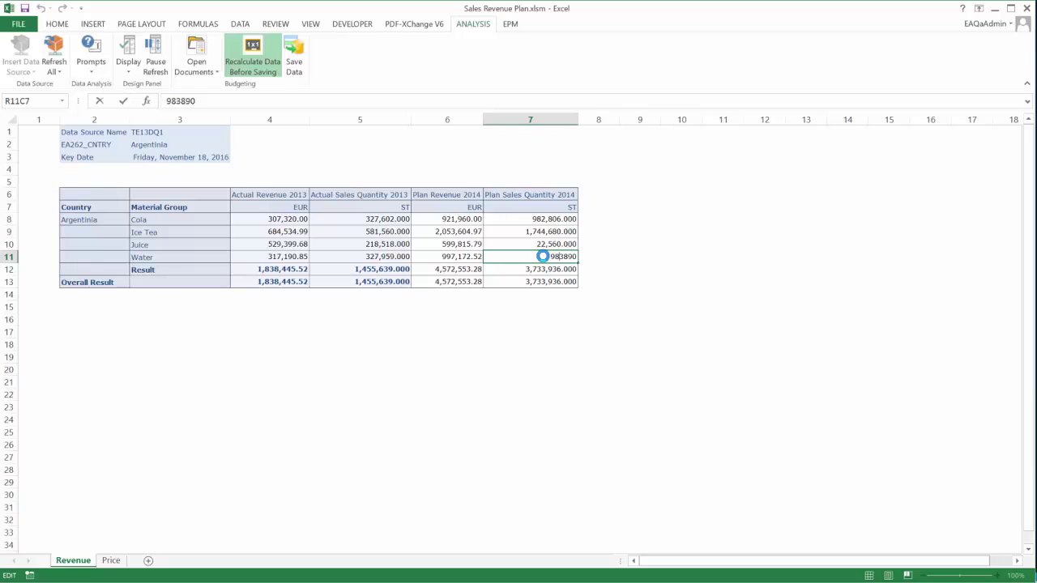
pyautogui.press('BackSpace')
pyautogui.press('Return')
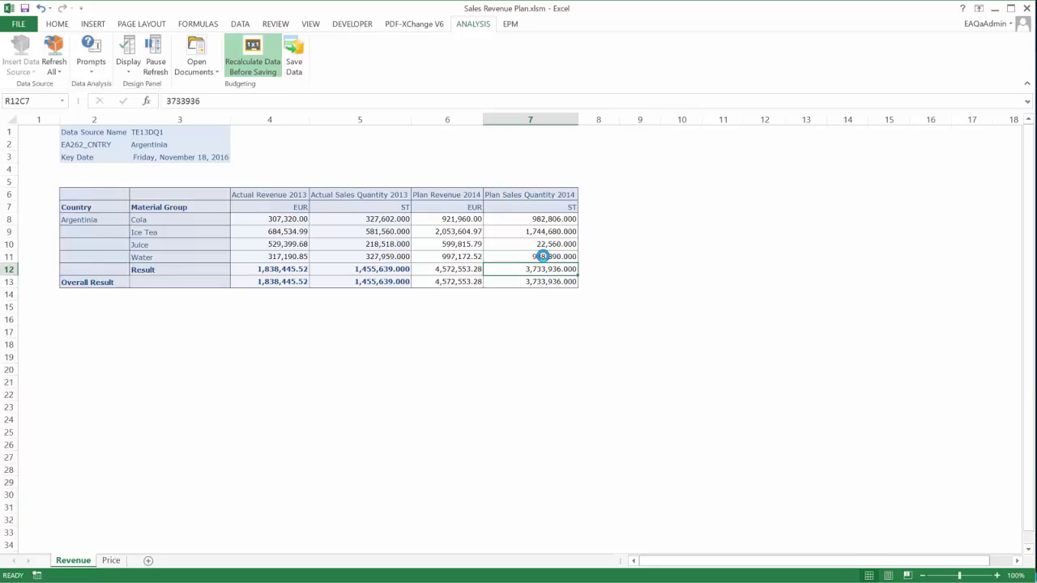
pyautogui.click(296, 69)
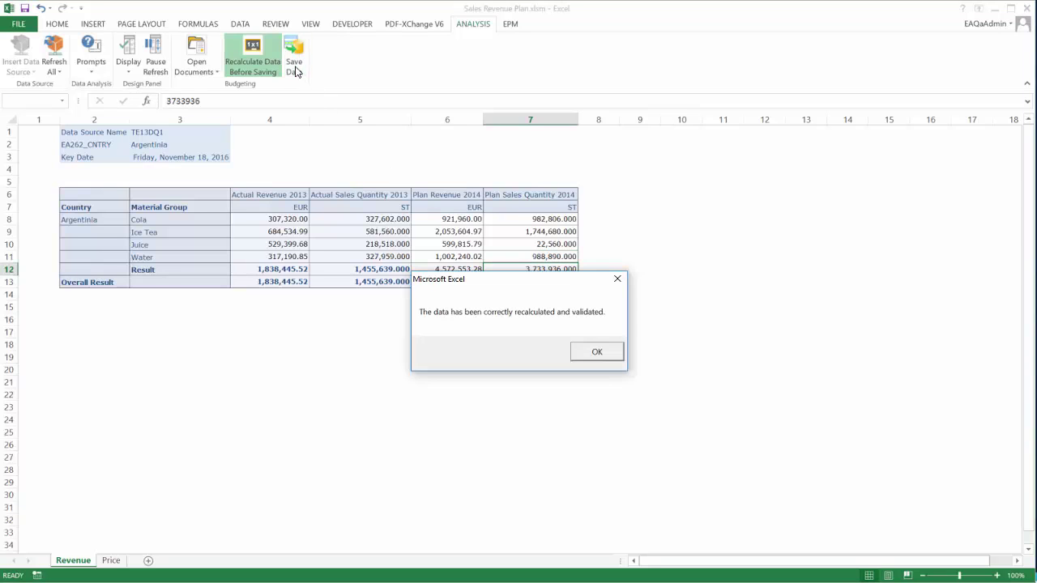
pyautogui.click(590, 357)
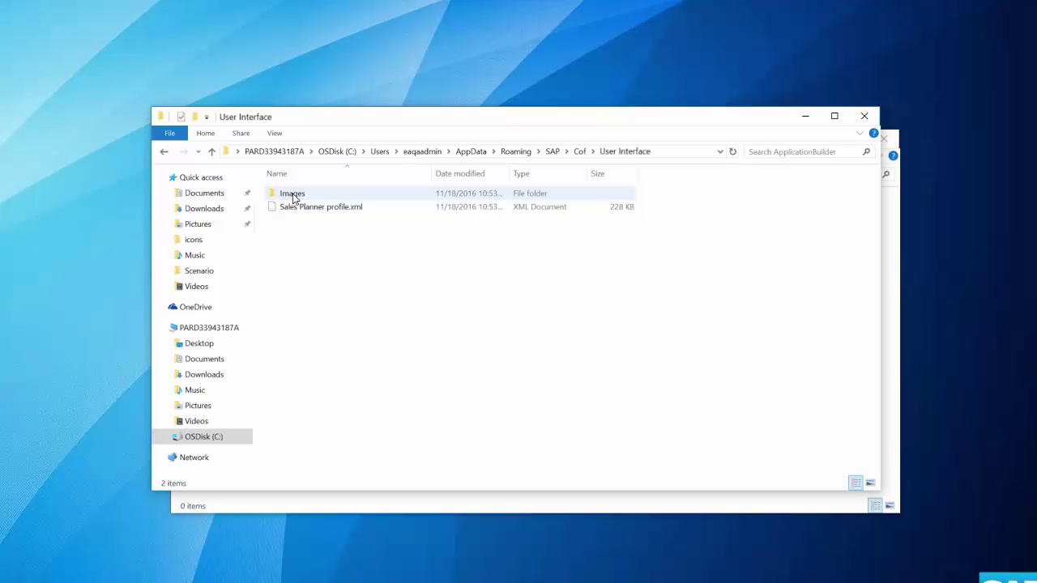
# Step: Move the Images folder and Sales Planner profile.xml from the roaming User Interface folder to ProgramData\SAP\Cof\User Interface
pyautogui.click(294, 197)
pyautogui.keyDown('shift'); pyautogui.click(290, 209); pyautogui.keyUp('shift')
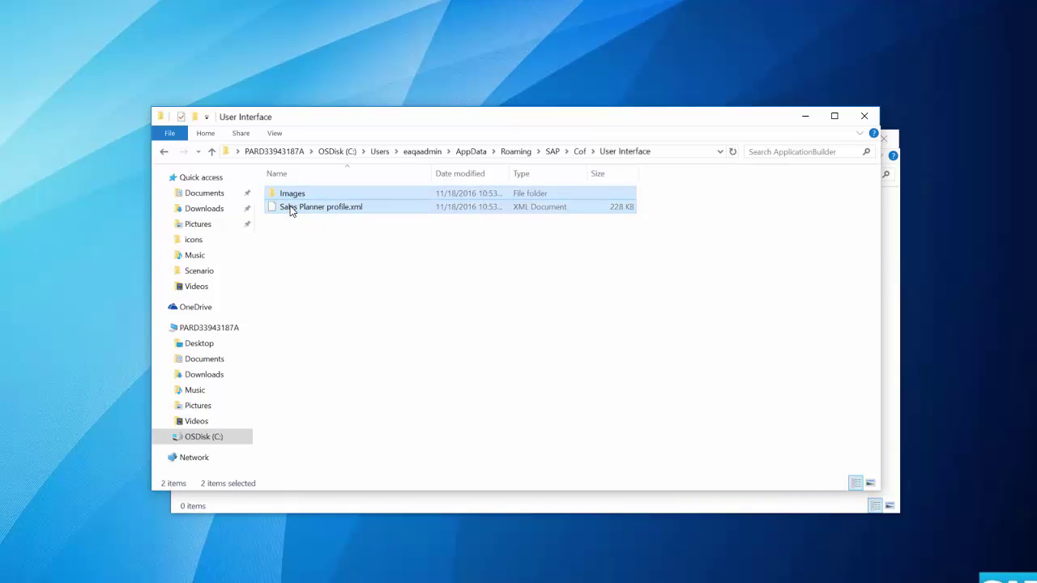
pyautogui.rightClick(290, 210)
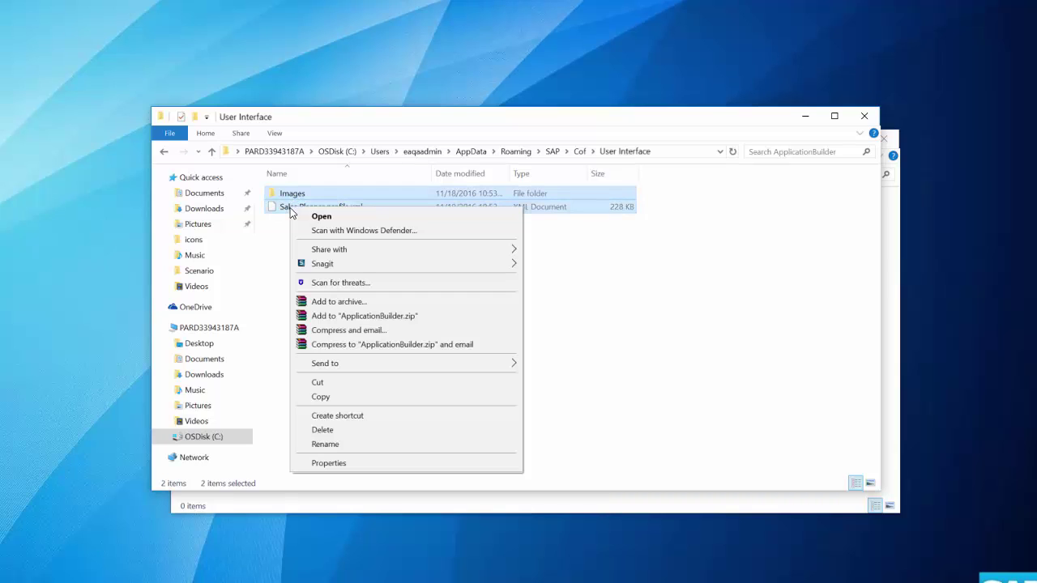
pyautogui.click(317, 383)
pyautogui.hotkey('alt', 'Tab')
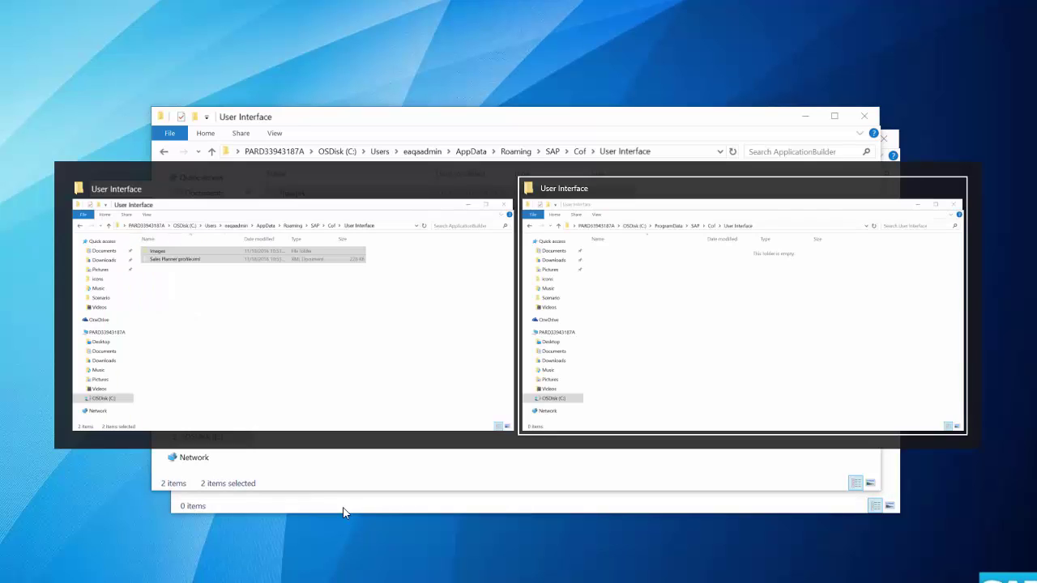
pyautogui.rightClick(329, 233)
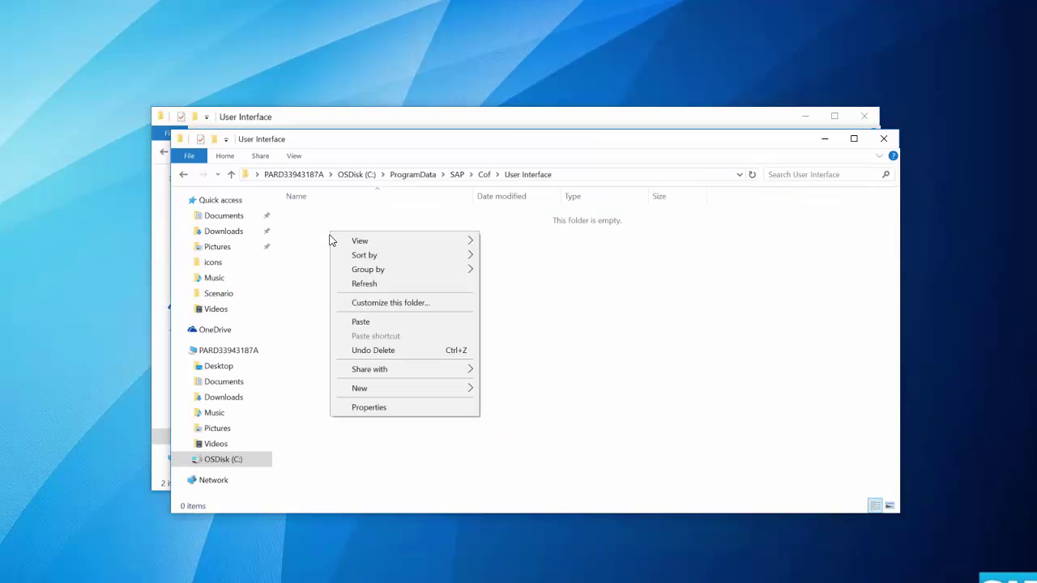
pyautogui.click(348, 322)
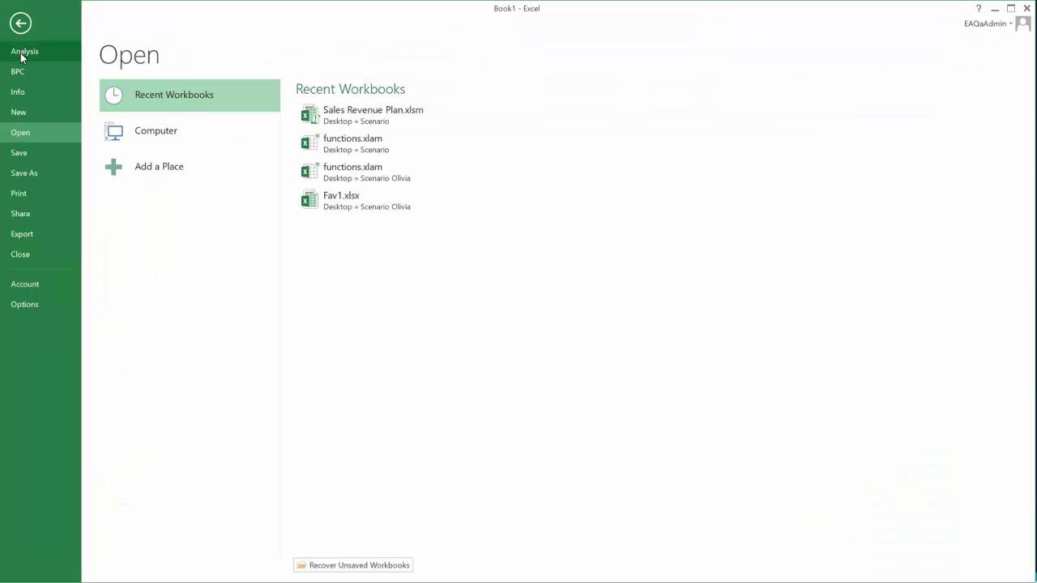
# Step: Switch to Excel and open the Analysis user interface customization to check the Sales Planner profile
pyautogui.click(24, 52)
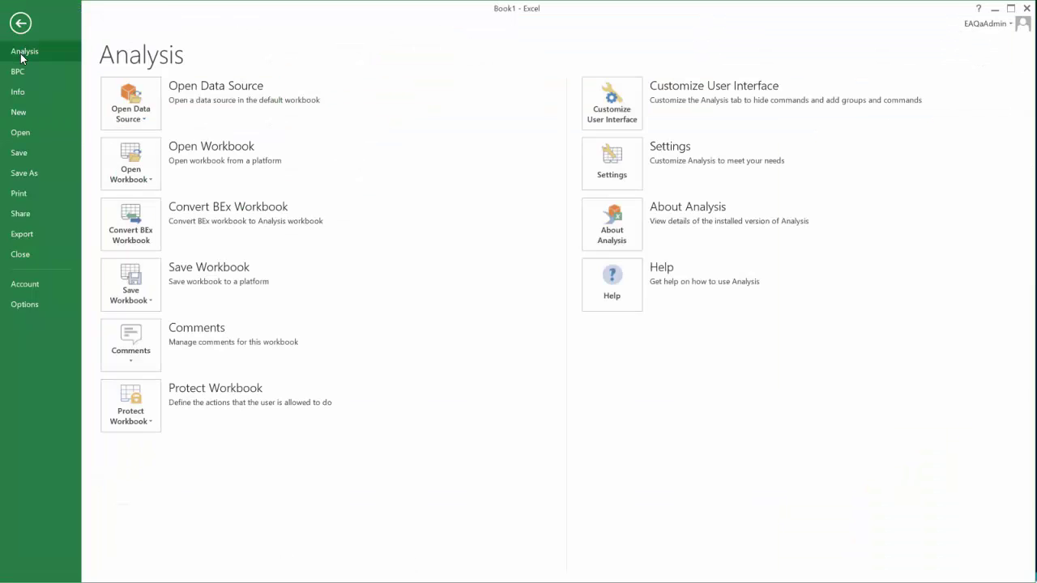
pyautogui.click(609, 95)
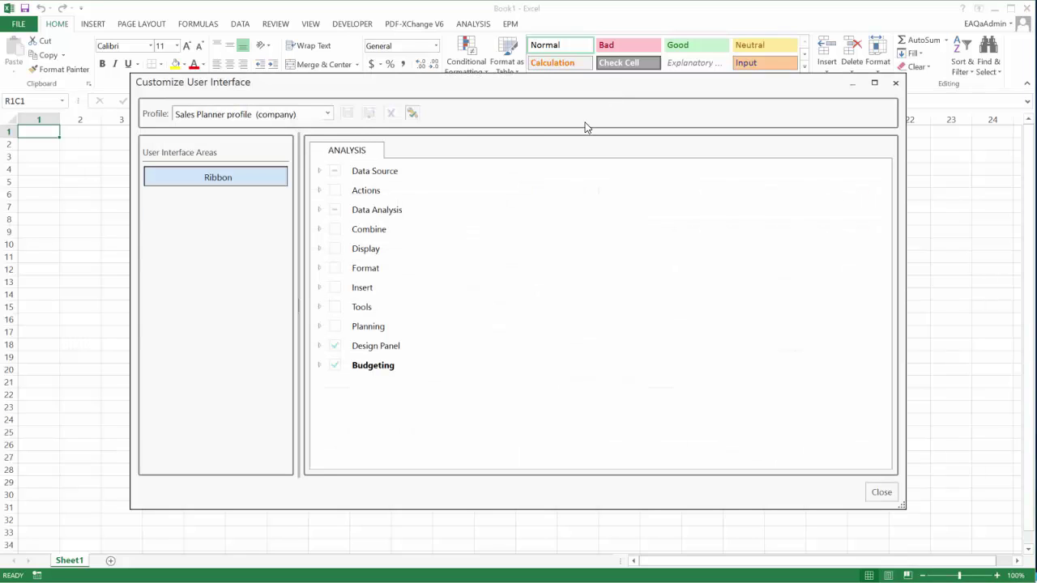